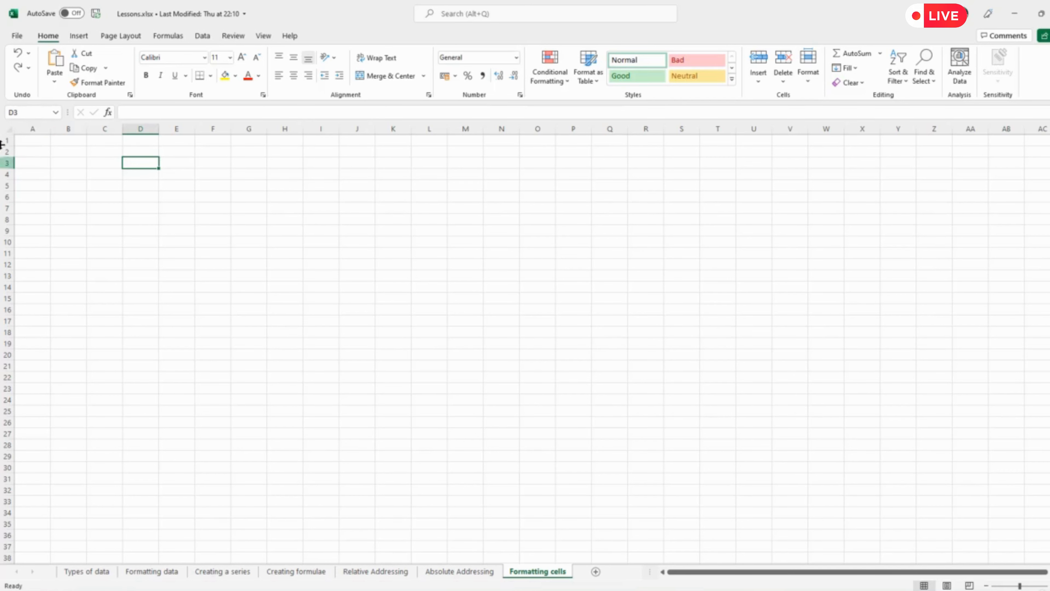
Step: Enlarge all columns and rows of the sheet uniformly so that every cell becomes a large square
{"action": "left_click", "coordinate": [5, 129]}
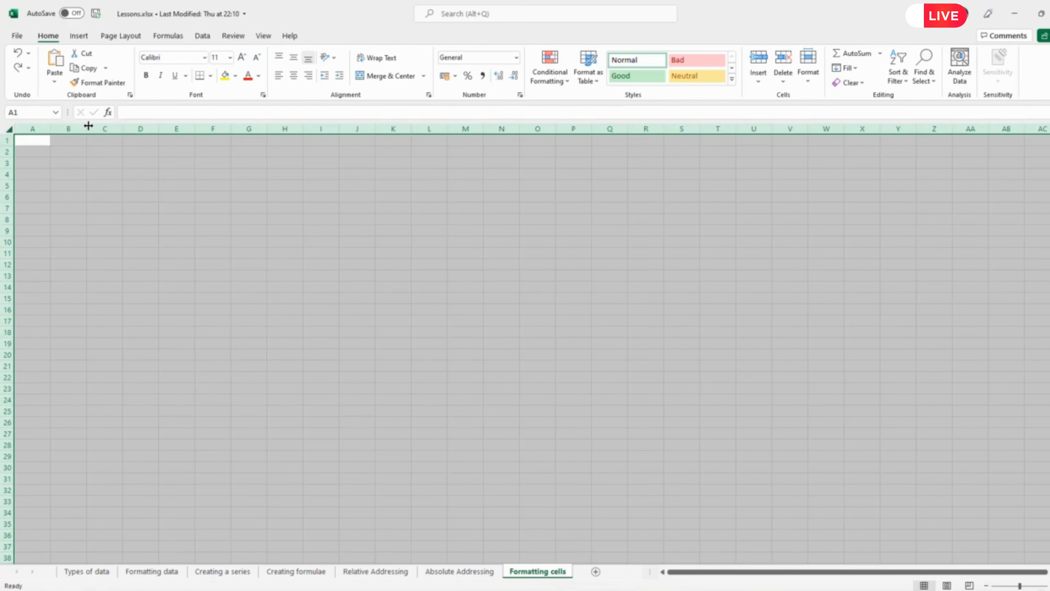
{"action": "left_click_drag", "start_coordinate": [85, 128], "coordinate": [106, 129]}
{"action": "left_click_drag", "start_coordinate": [10, 146], "coordinate": [9, 189]}
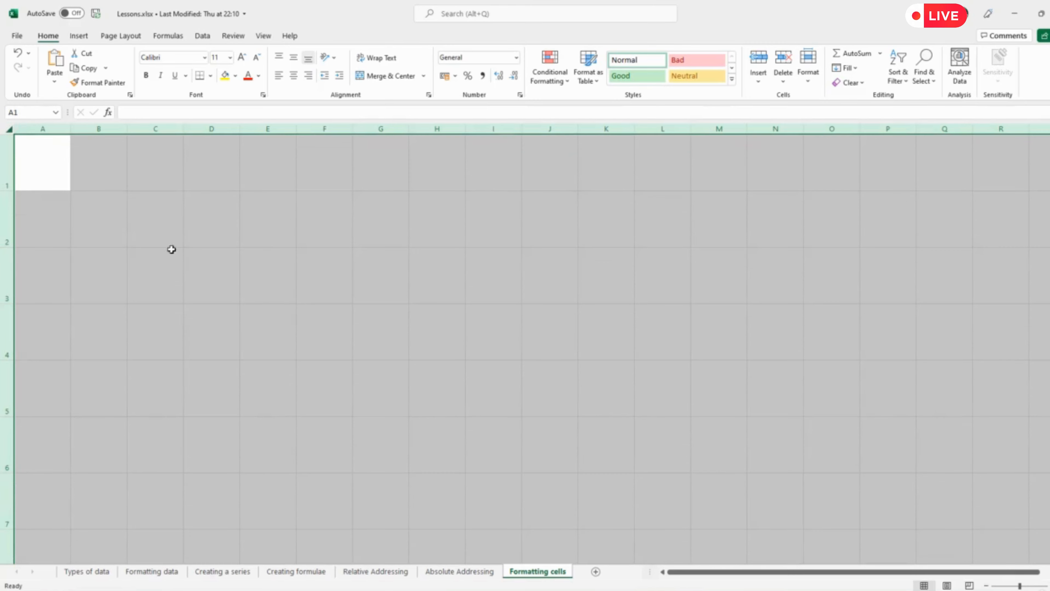
{"action": "left_click", "coordinate": [213, 265]}
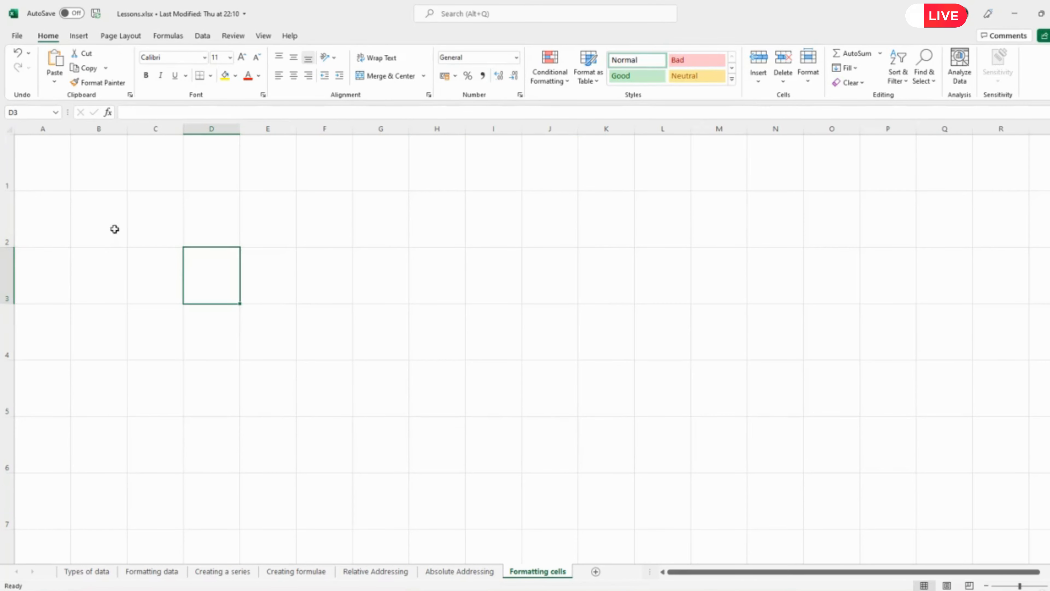
Step: Apply thin outline and inside borders to the range B2:E5
{"action": "left_click_drag", "start_coordinate": [110, 228], "coordinate": [258, 375]}
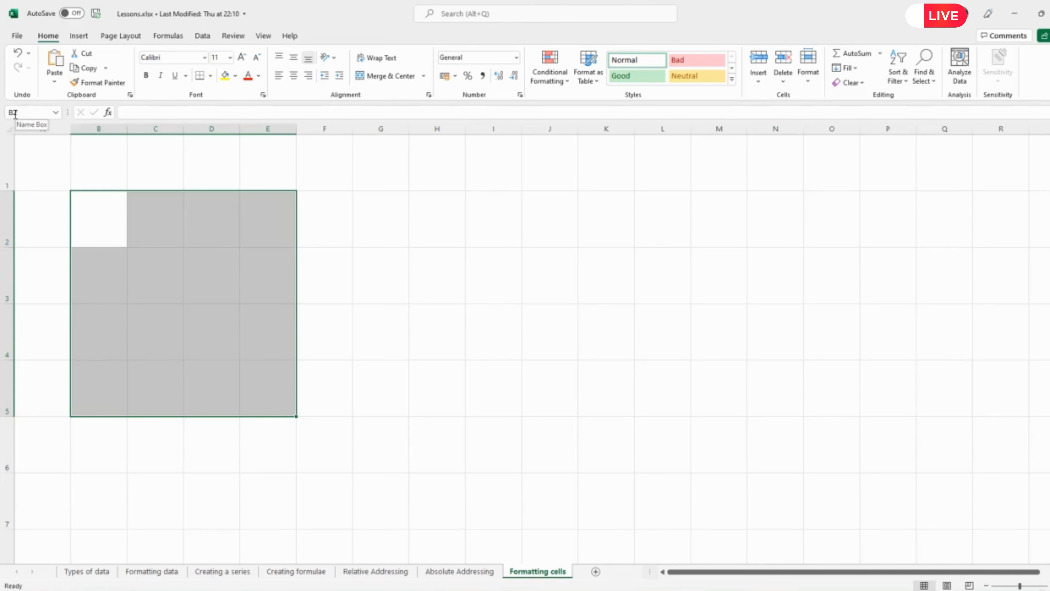
{"action": "left_click", "coordinate": [211, 76]}
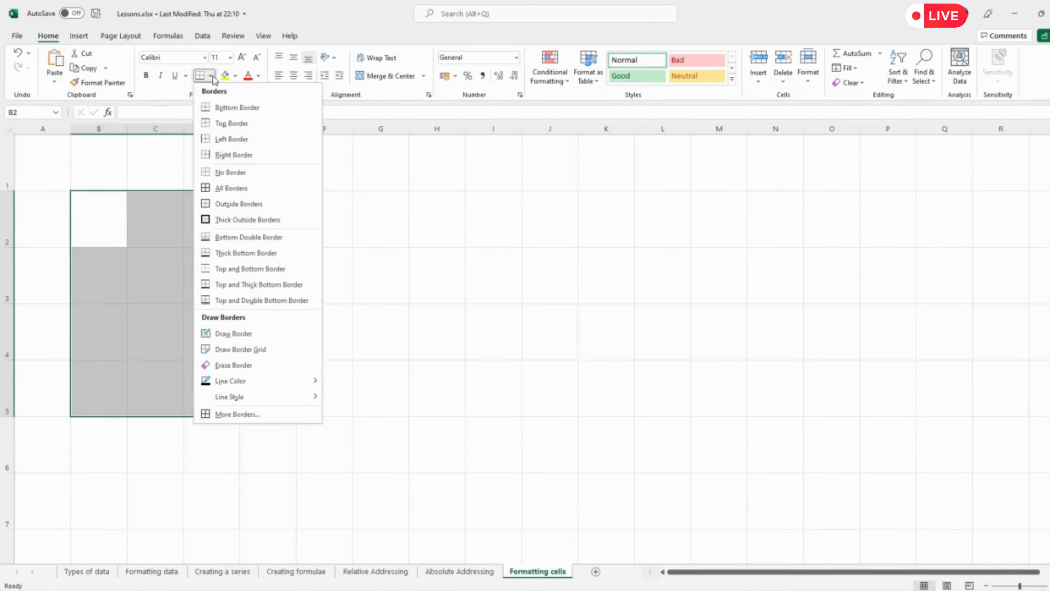
{"action": "left_click", "coordinate": [254, 419]}
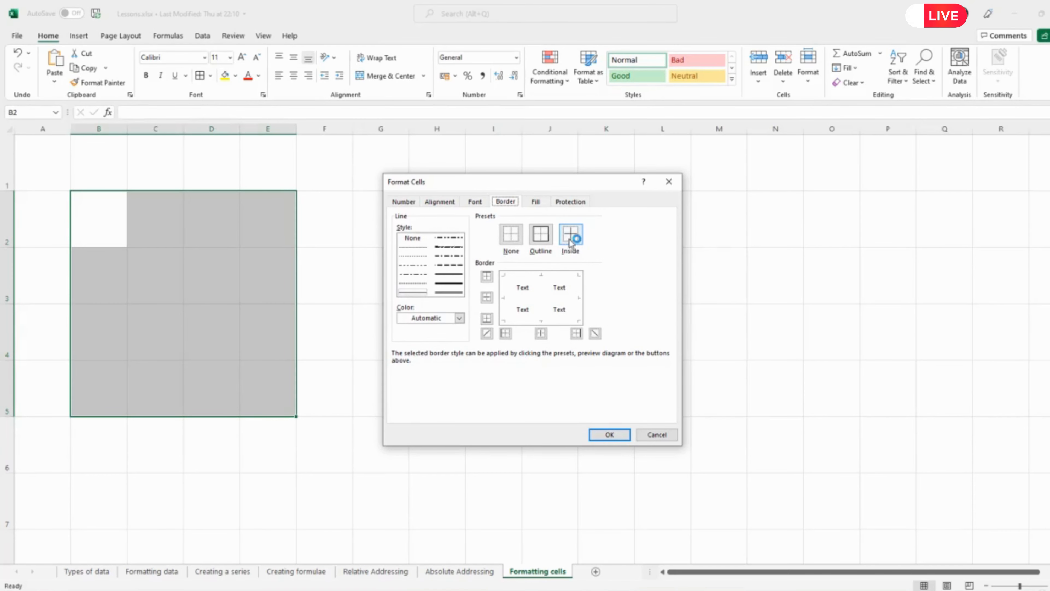
{"action": "left_click", "coordinate": [572, 243]}
{"action": "left_click", "coordinate": [540, 238]}
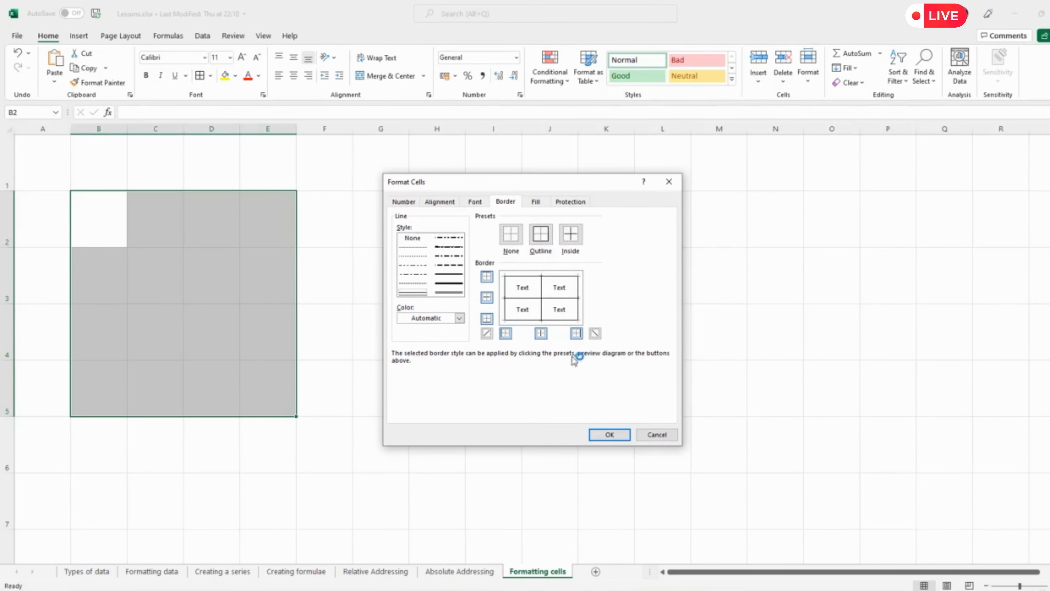
{"action": "left_click", "coordinate": [611, 436]}
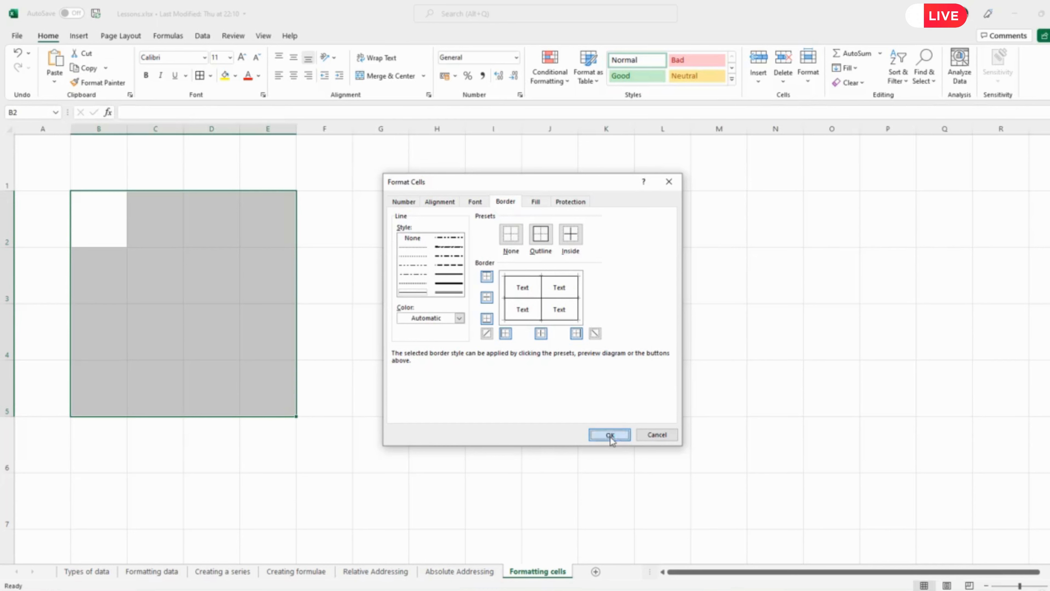
{"action": "left_click", "coordinate": [404, 329]}
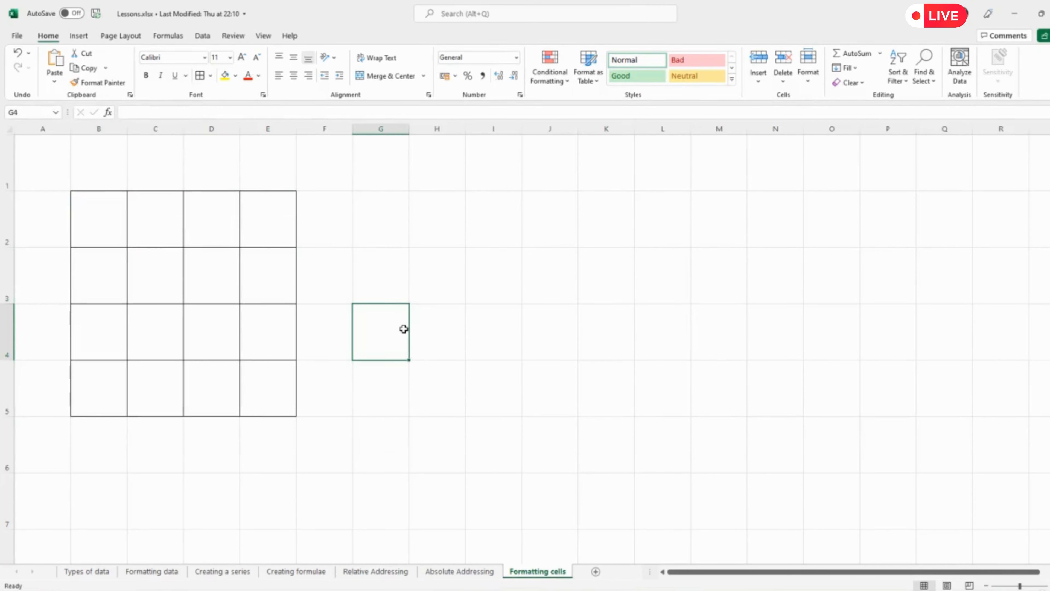
{"action": "left_click", "coordinate": [101, 223]}
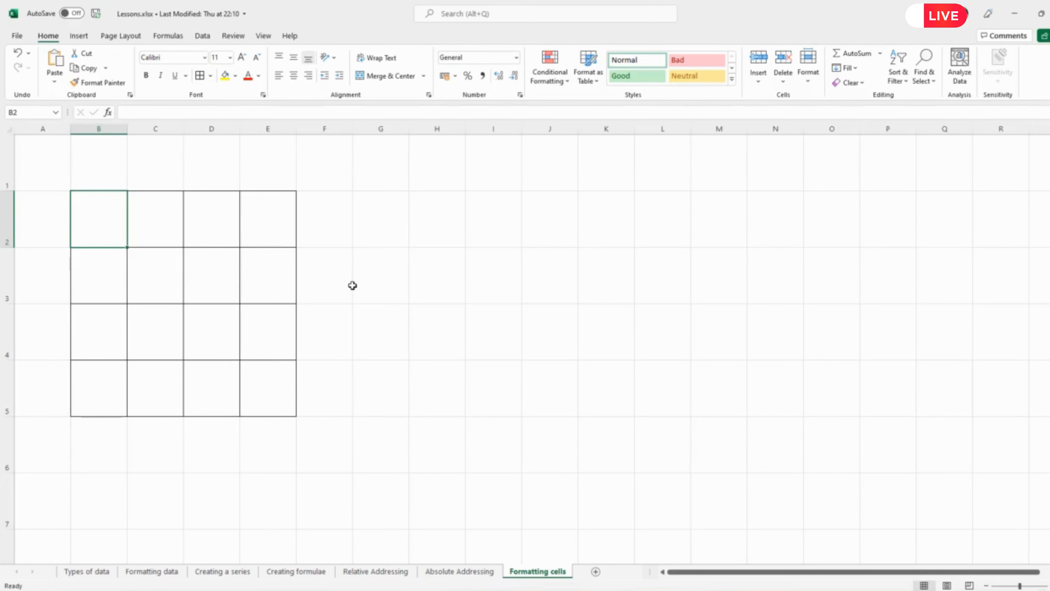
{"action": "type", "text": "A"}
{"action": "key", "text": "Tab"}
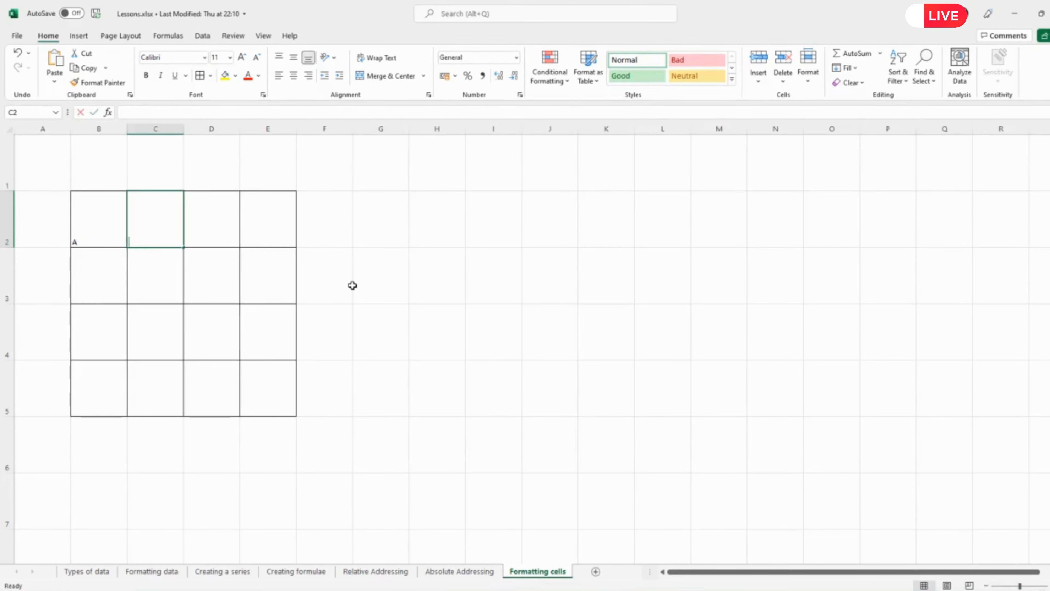
{"action": "type", "text": "B"}
{"action": "key", "text": "Tab"}
{"action": "type", "text": "C"}
{"action": "key", "text": "Tab"}
{"action": "type", "text": "D"}
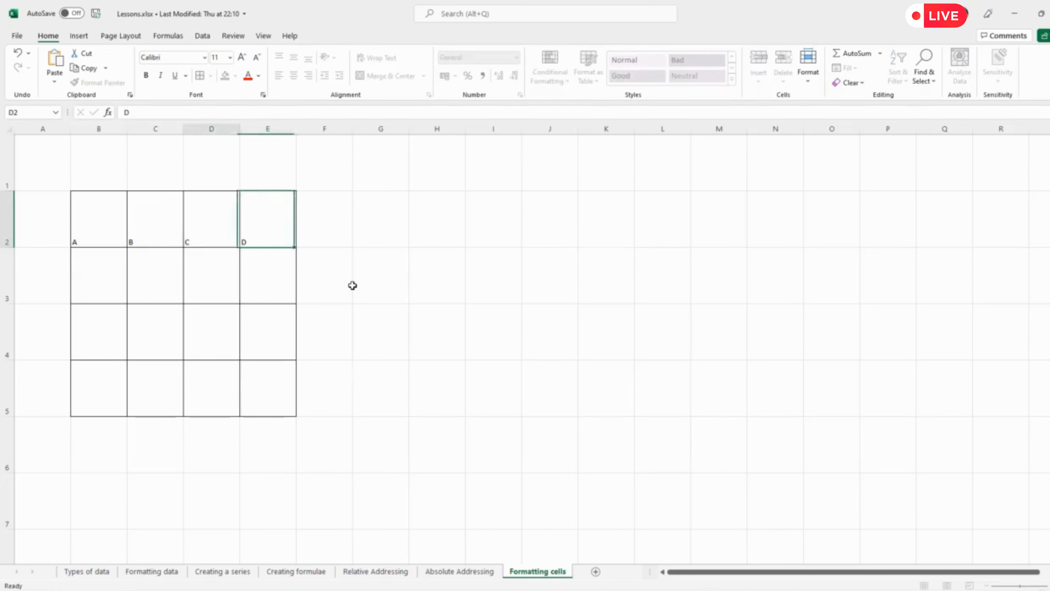
{"action": "key", "text": "Left"}
{"action": "key", "text": "Left"}
{"action": "key", "text": "Left"}
{"action": "key", "text": "Right"}
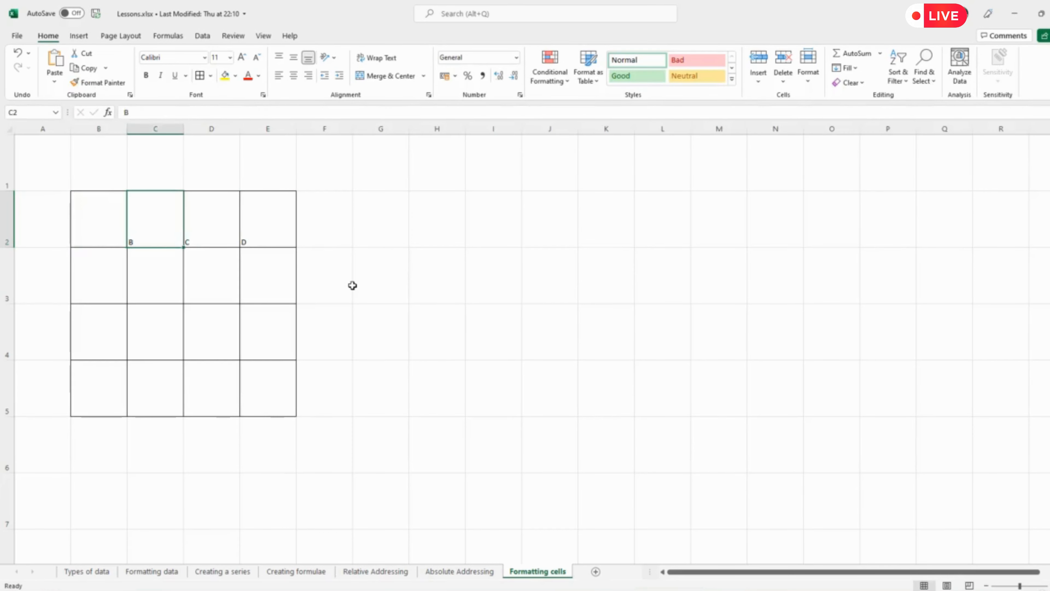
{"action": "key", "text": "Right"}
{"action": "key", "text": "Right"}
{"action": "key", "text": "Delete"}
{"action": "key", "text": "Left"}
{"action": "key", "text": "Delete"}
{"action": "key", "text": "Left"}
{"action": "key", "text": "Delete"}
{"action": "key", "text": "Left"}
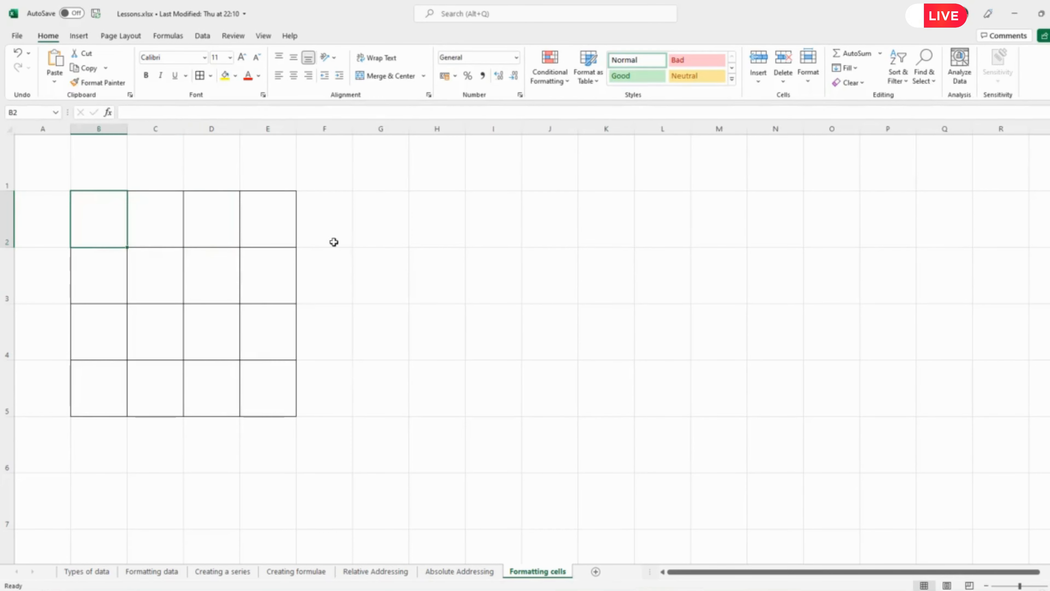
Step: Fill the bordered range B2:E5 with the letters A to P, one per cell, going down each column in turn
{"action": "left_click_drag", "start_coordinate": [110, 230], "coordinate": [273, 379]}
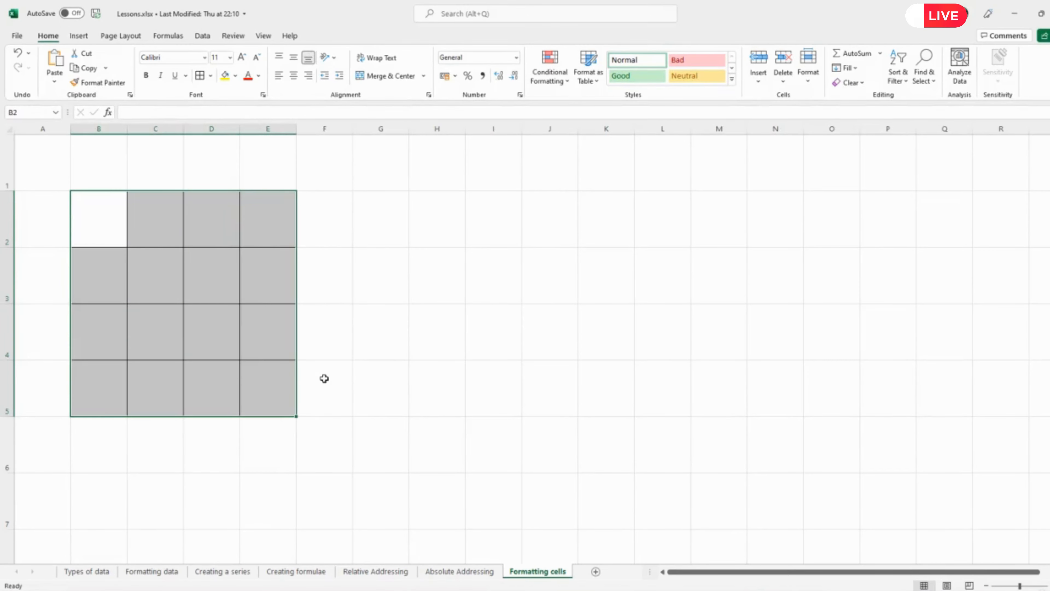
{"action": "type", "text": "A"}
{"action": "key", "text": "Return"}
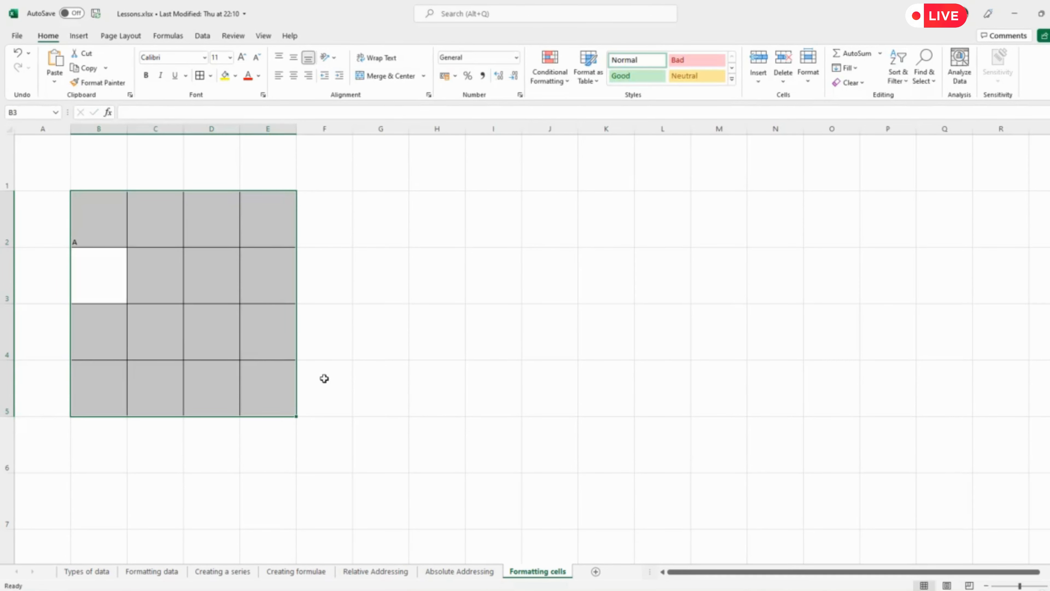
{"action": "type", "text": "B"}
{"action": "key", "text": "Return"}
{"action": "type", "text": "C"}
{"action": "key", "text": "Return"}
{"action": "type", "text": "D"}
{"action": "key", "text": "Return"}
{"action": "type", "text": "E"}
{"action": "key", "text": "Return"}
{"action": "type", "text": "F"}
{"action": "key", "text": "Return"}
{"action": "type", "text": "G"}
{"action": "key", "text": "Return"}
{"action": "type", "text": "H"}
{"action": "key", "text": "Return"}
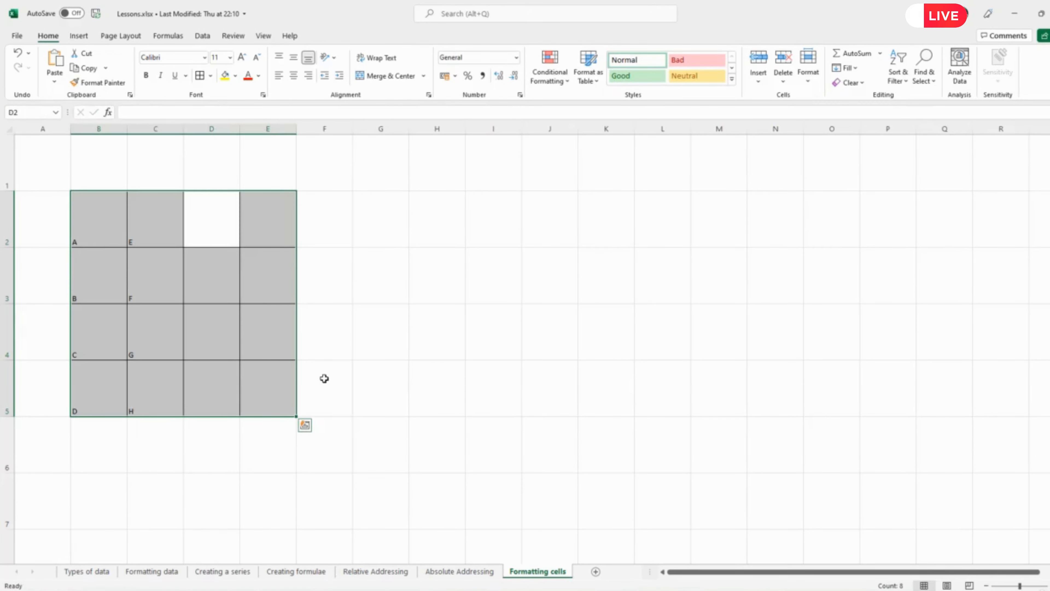
{"action": "type", "text": "I"}
{"action": "key", "text": "Return"}
{"action": "type", "text": "J"}
{"action": "key", "text": "Return"}
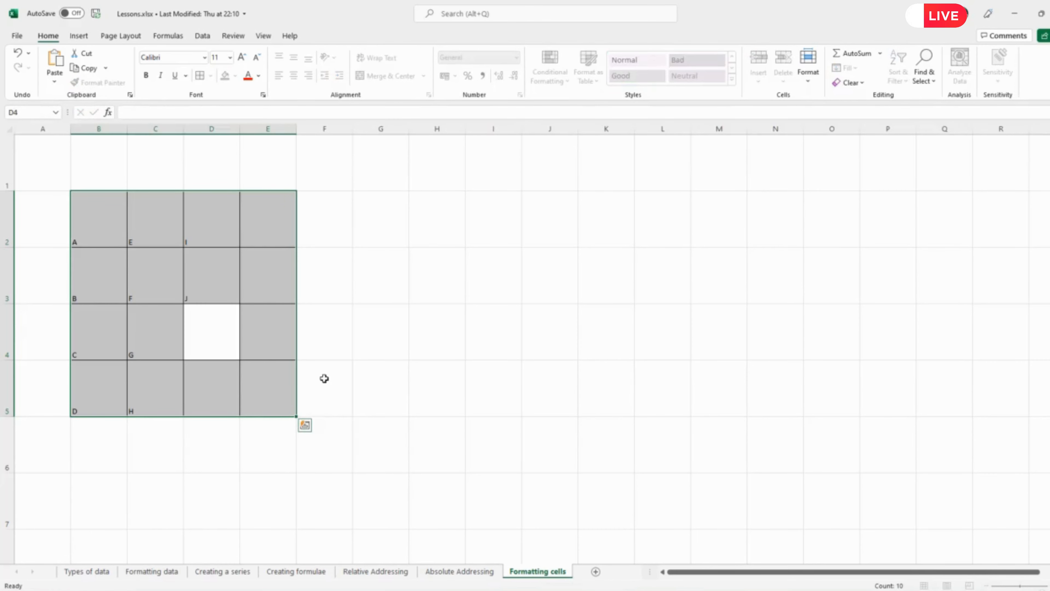
{"action": "type", "text": "K"}
{"action": "key", "text": "Return"}
{"action": "type", "text": "L"}
{"action": "key", "text": "Return"}
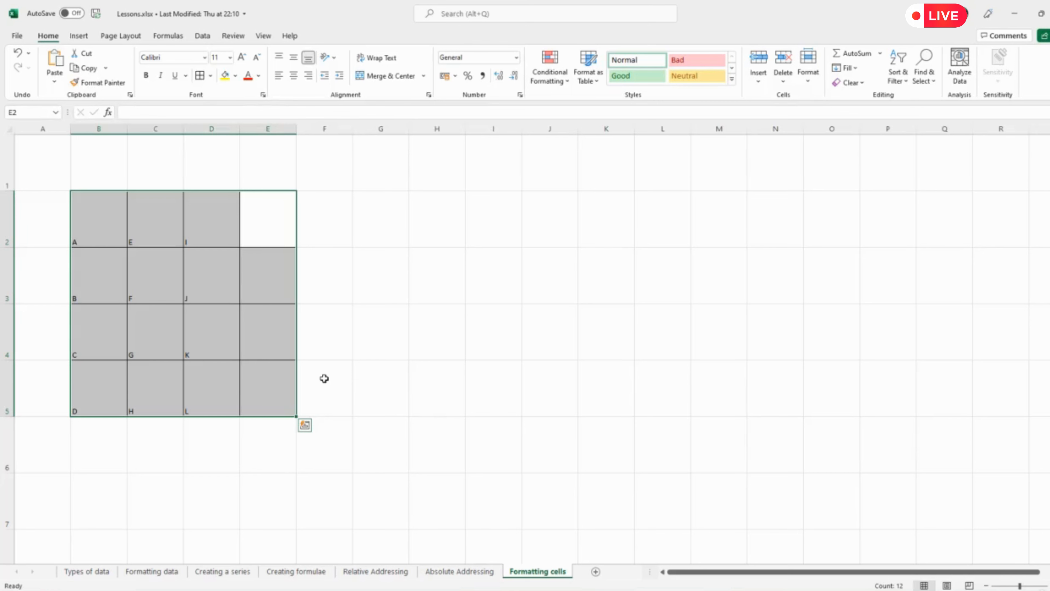
{"action": "type", "text": "M"}
{"action": "key", "text": "Return"}
{"action": "type", "text": "N"}
{"action": "key", "text": "Return"}
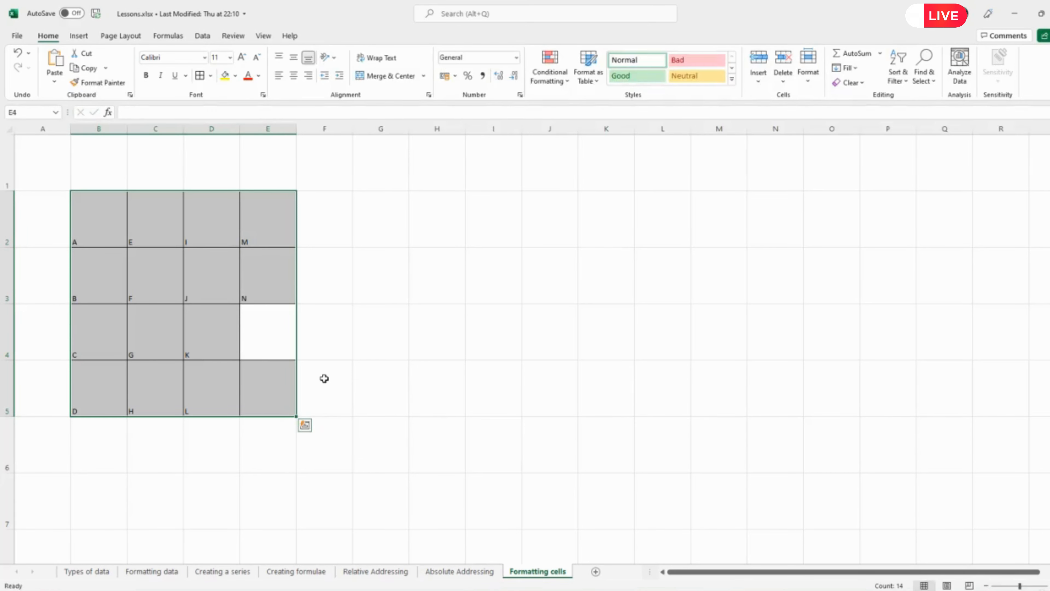
{"action": "type", "text": "O"}
{"action": "key", "text": "Return"}
{"action": "type", "text": "P"}
{"action": "key", "text": "Return"}
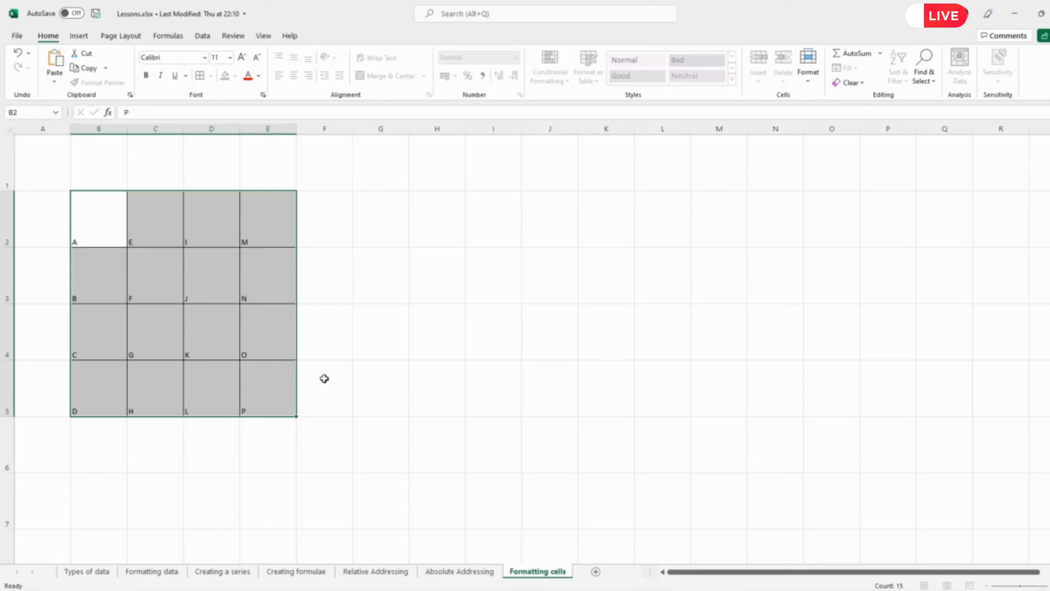
Step: Center the letters in B2:E5 both horizontally and vertically
{"action": "left_click", "coordinate": [345, 356]}
{"action": "left_click_drag", "start_coordinate": [106, 239], "coordinate": [256, 387]}
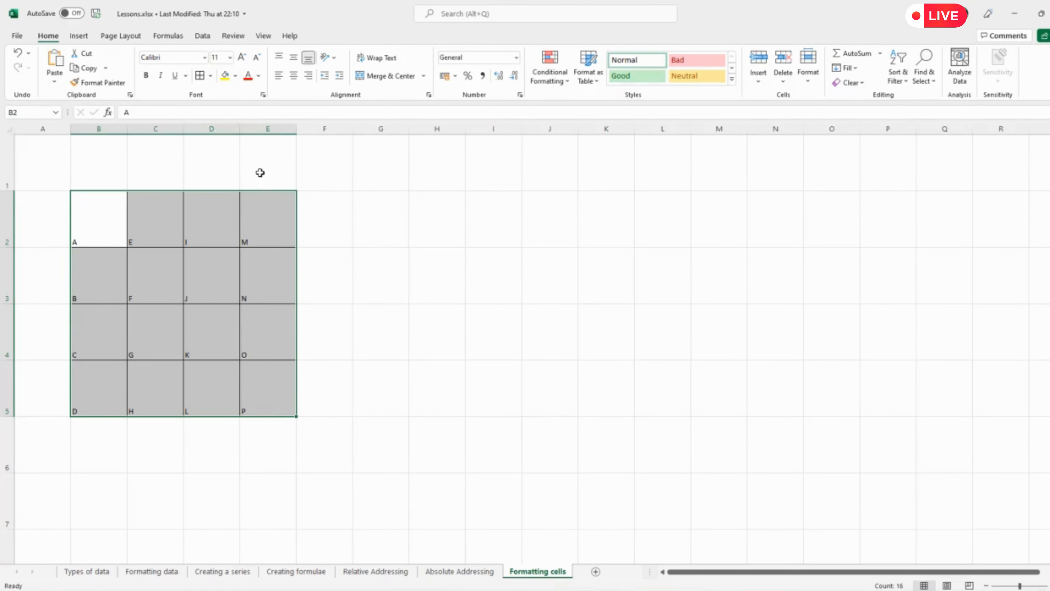
{"action": "left_click", "coordinate": [294, 77]}
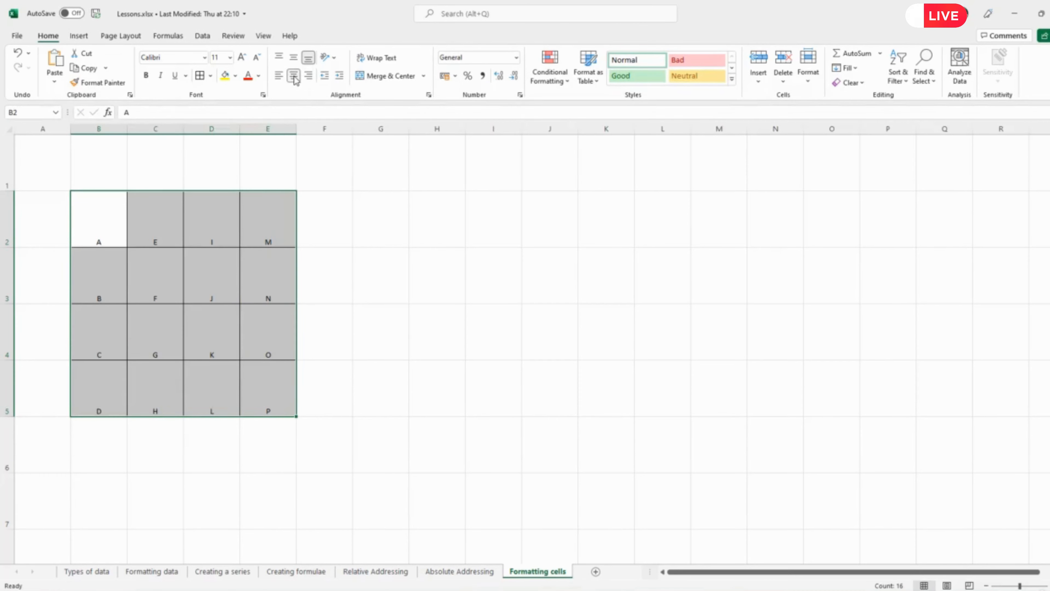
{"action": "left_click", "coordinate": [295, 62]}
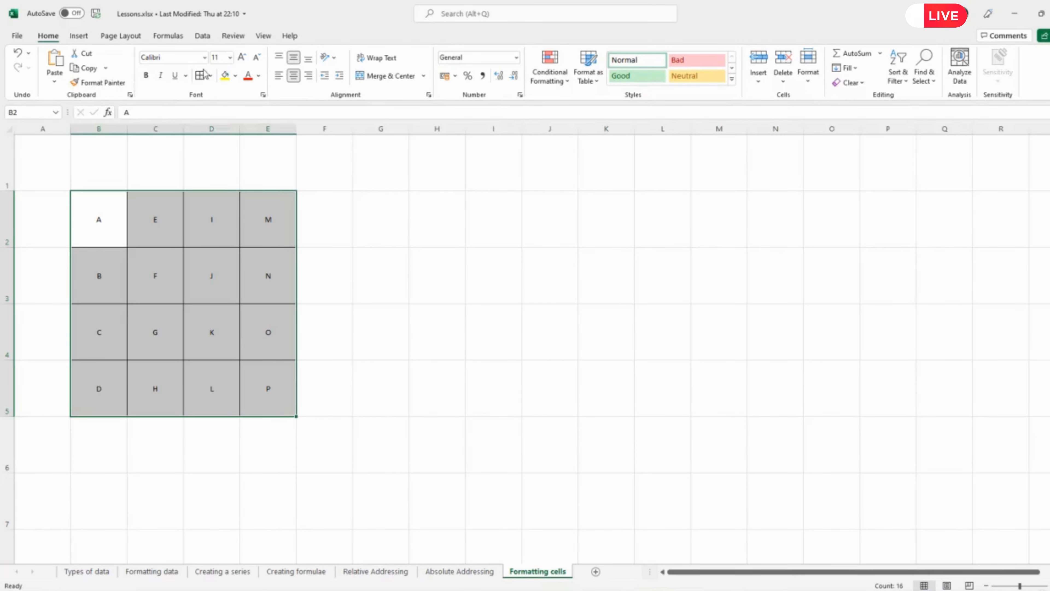
Step: Set the font size of the letters in B2:E5 to 36
{"action": "left_click", "coordinate": [231, 58]}
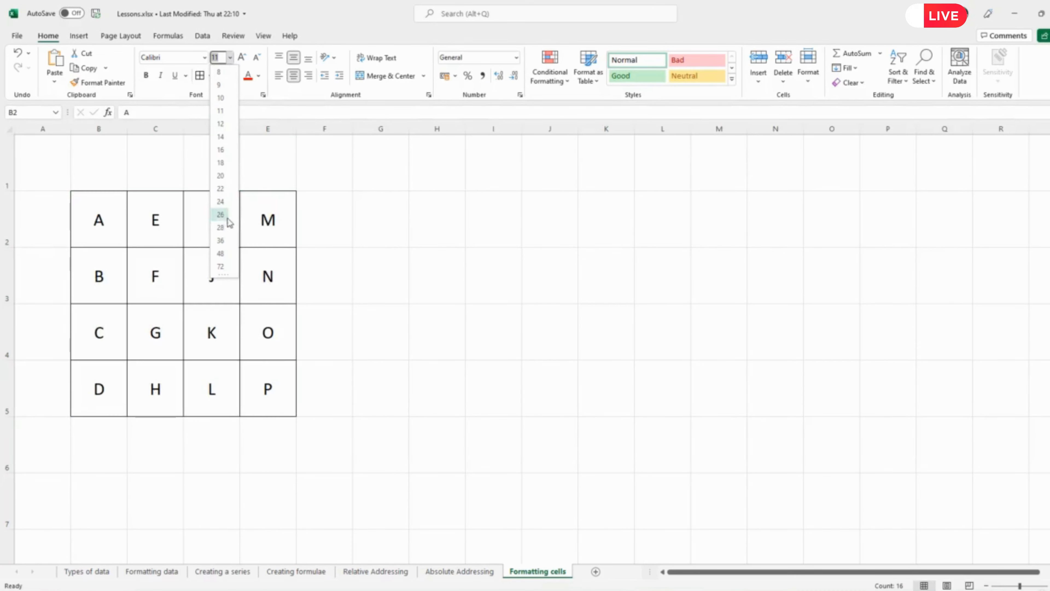
{"action": "left_click", "coordinate": [224, 240]}
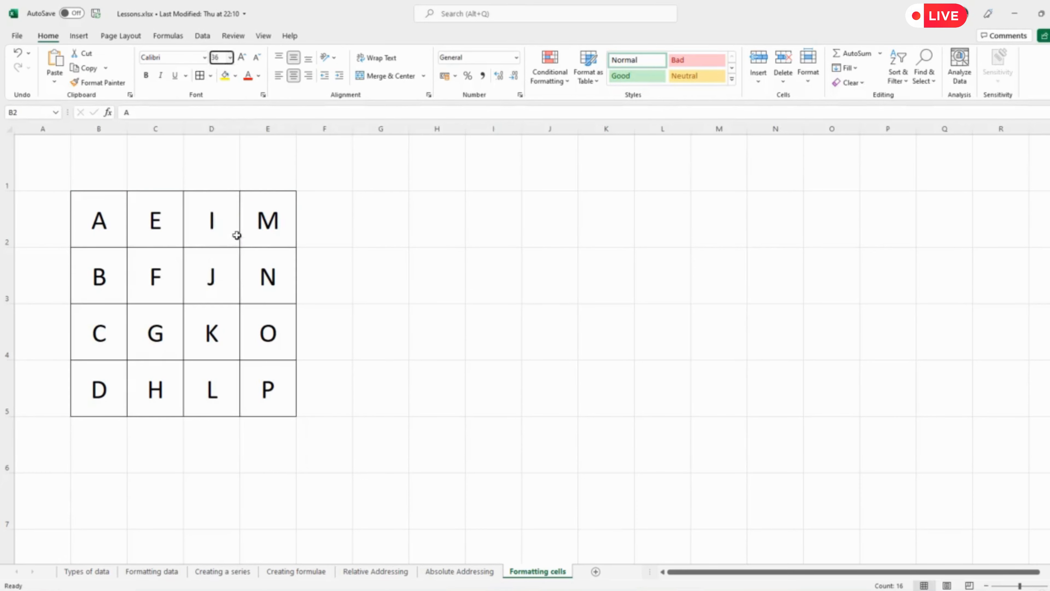
{"action": "left_click", "coordinate": [482, 286]}
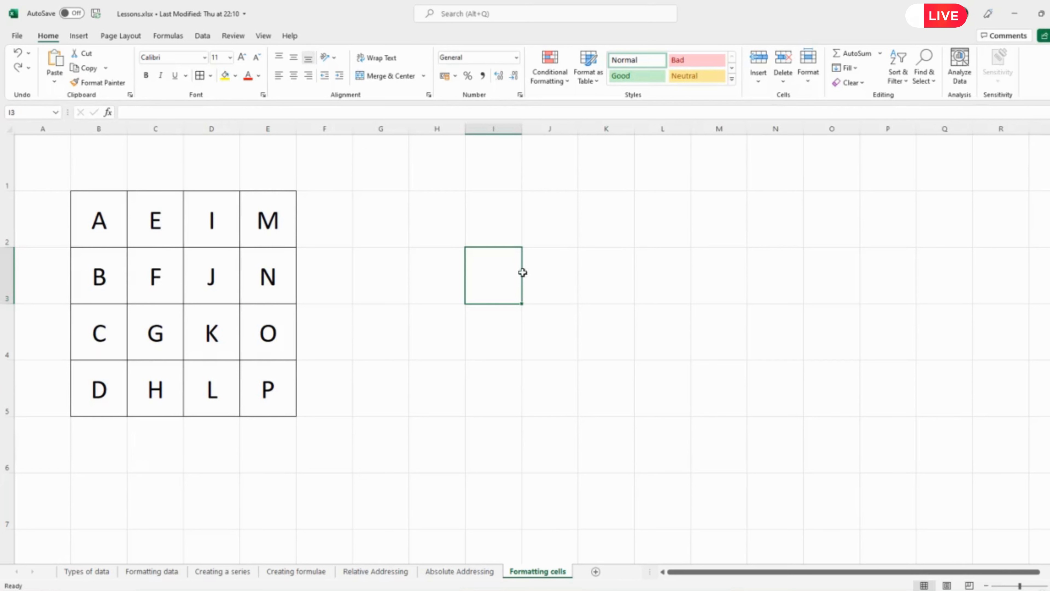
Step: Fill cell B2 (letter A) with yellow and cell C2 (letter E) with orange
{"action": "left_click", "coordinate": [103, 229]}
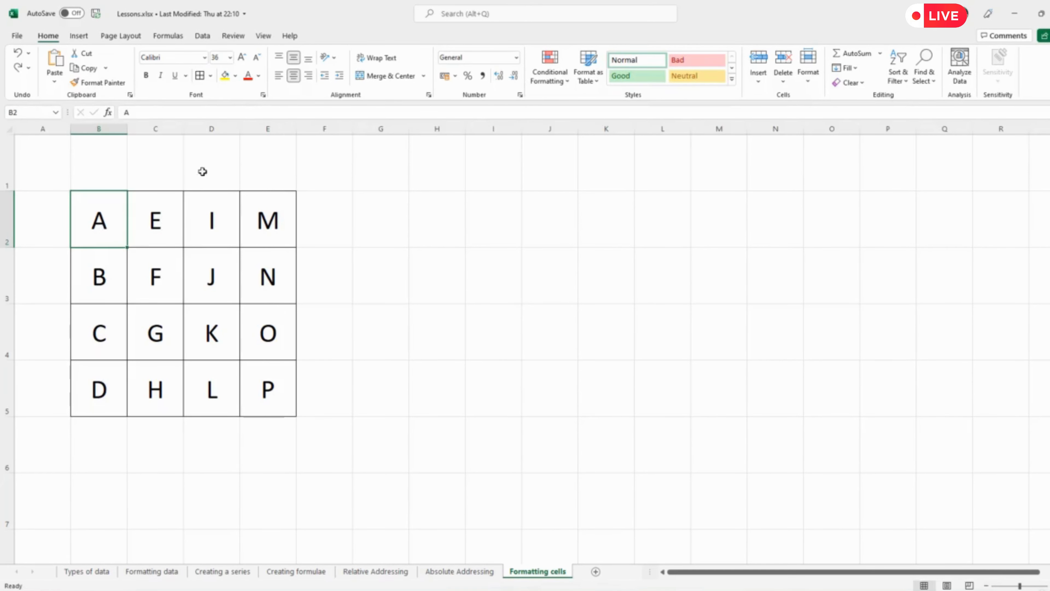
{"action": "left_click", "coordinate": [225, 75]}
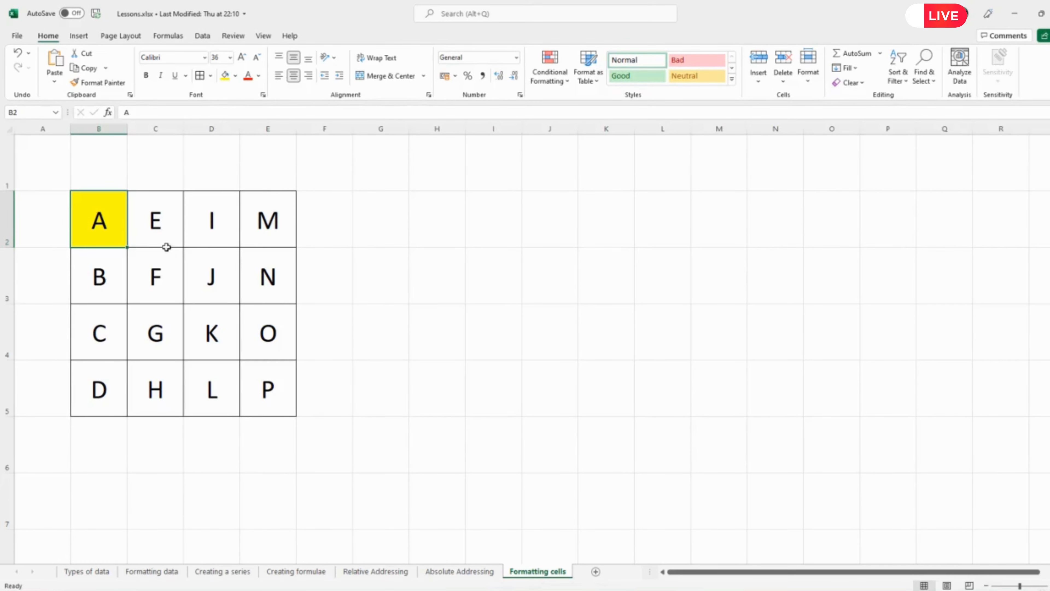
{"action": "left_click", "coordinate": [159, 235]}
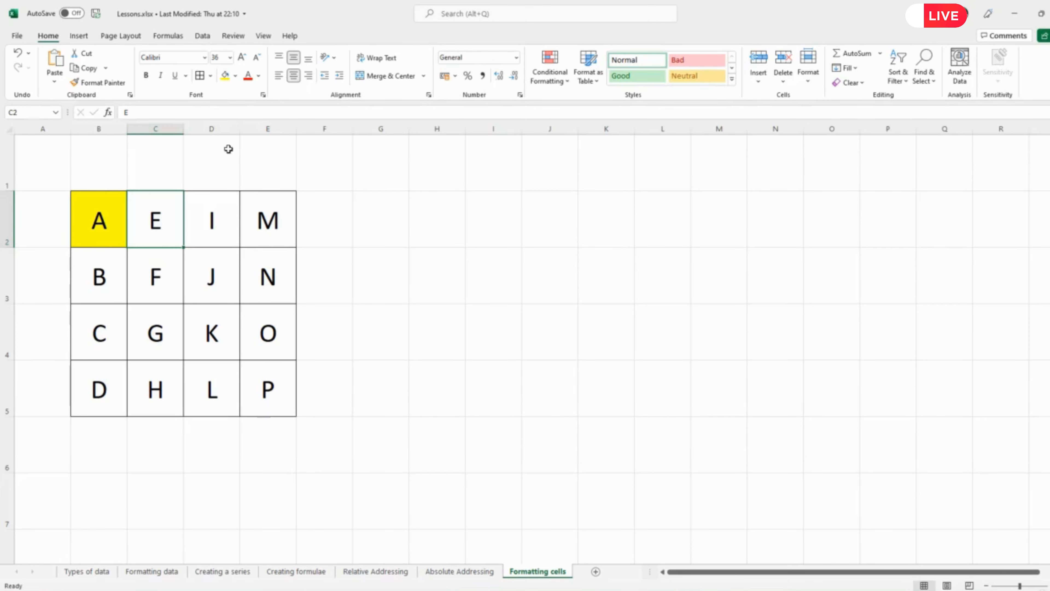
{"action": "left_click", "coordinate": [236, 77]}
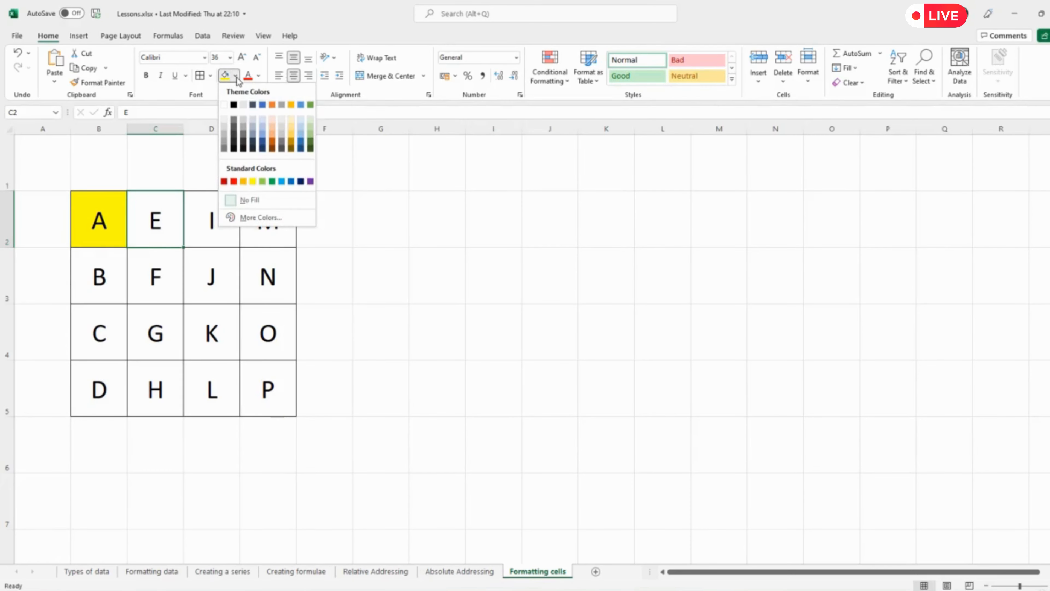
{"action": "left_click", "coordinate": [271, 105]}
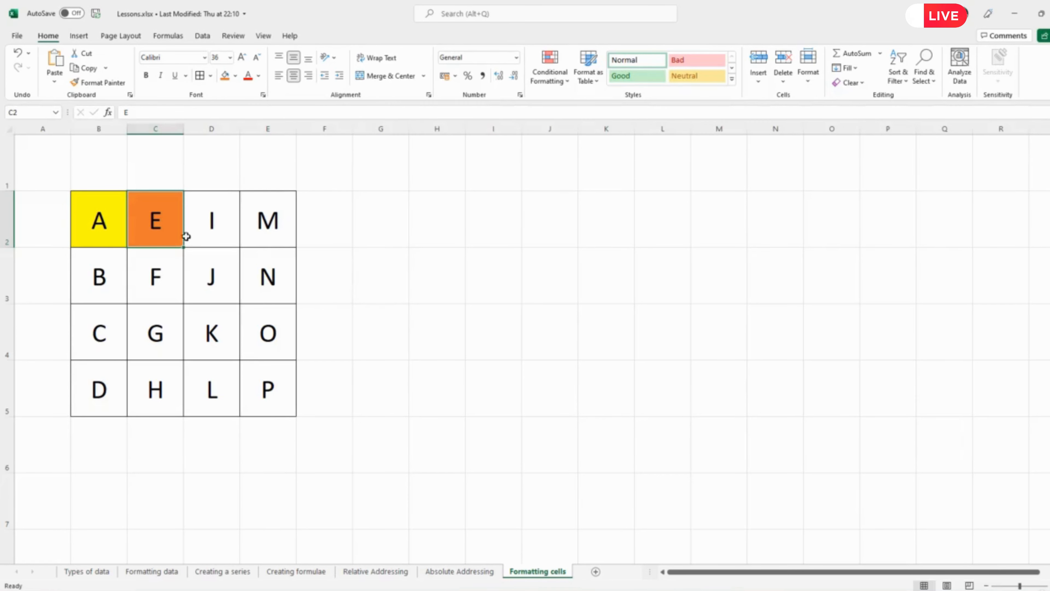
Step: Fill cell D2 (letter I) with the standard red color
{"action": "left_click", "coordinate": [208, 225]}
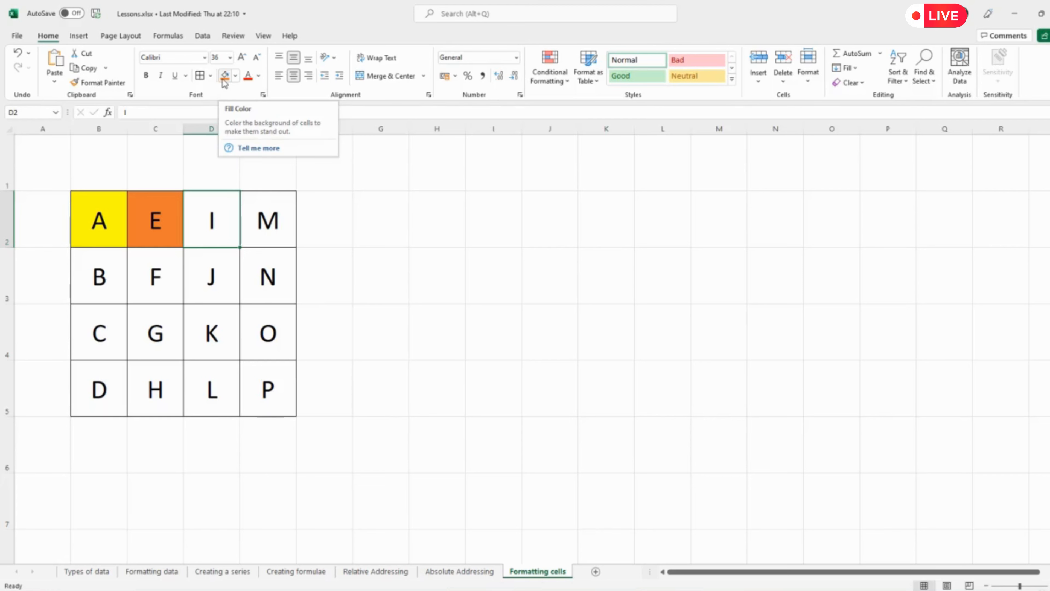
{"action": "left_click", "coordinate": [235, 76]}
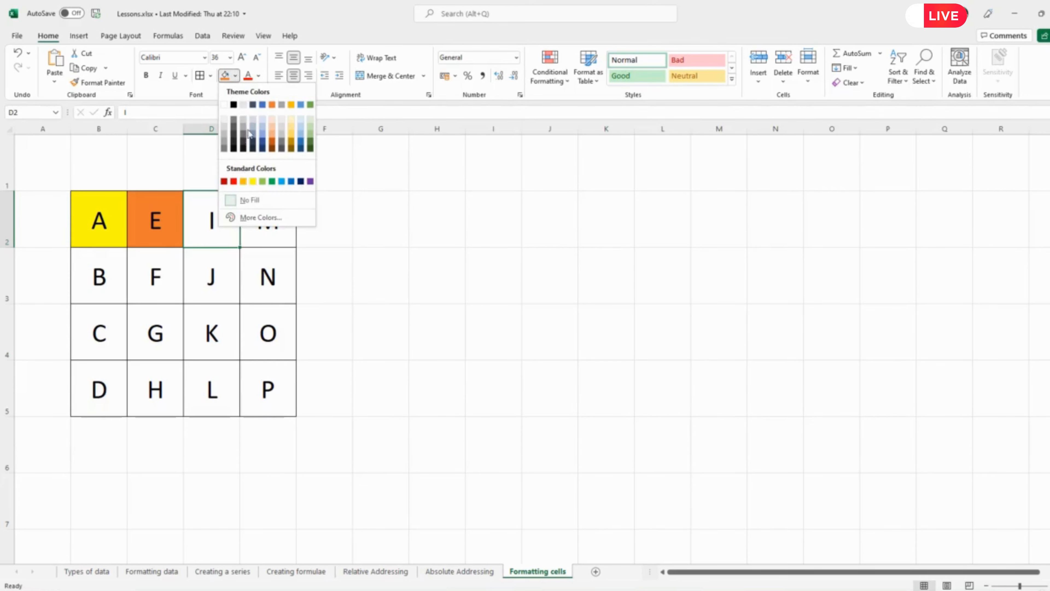
{"action": "left_click", "coordinate": [234, 181]}
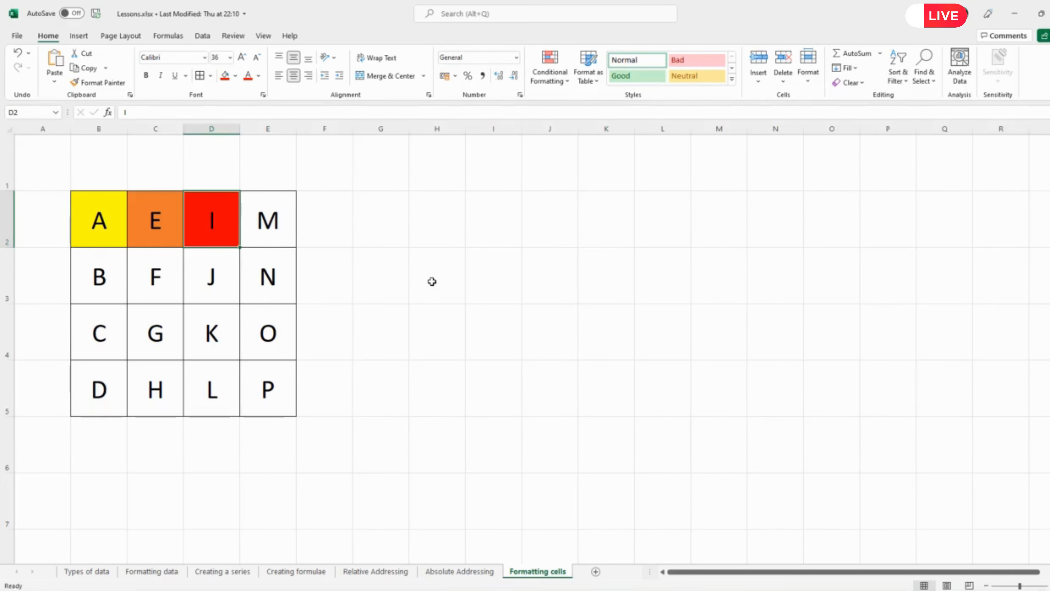
Step: Fill cell E2 (letter M) with light green picked from the standard honeycomb of additional fill colors
{"action": "left_click", "coordinate": [270, 218]}
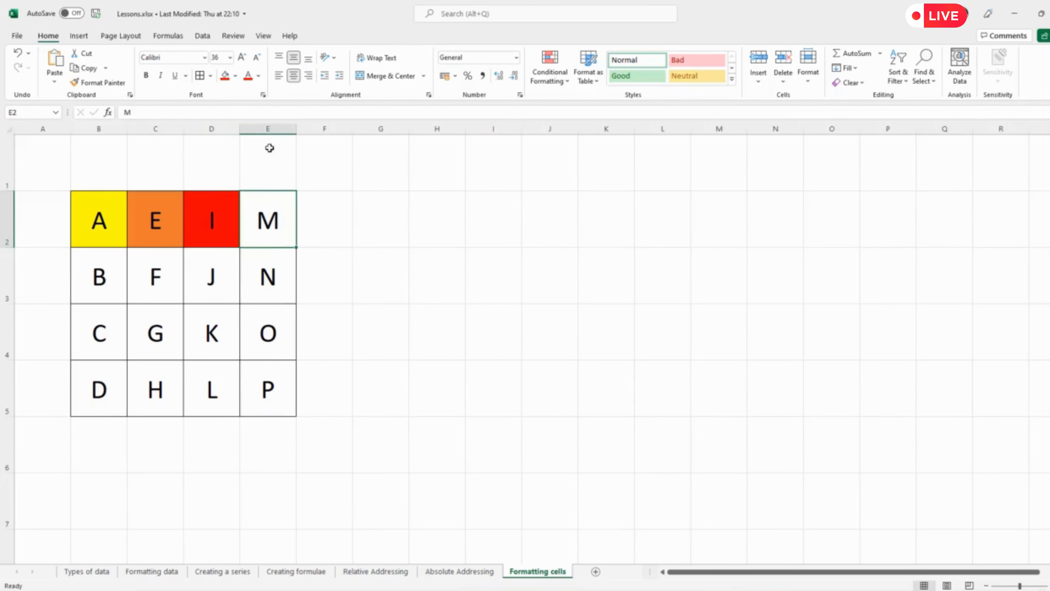
{"action": "left_click", "coordinate": [236, 77]}
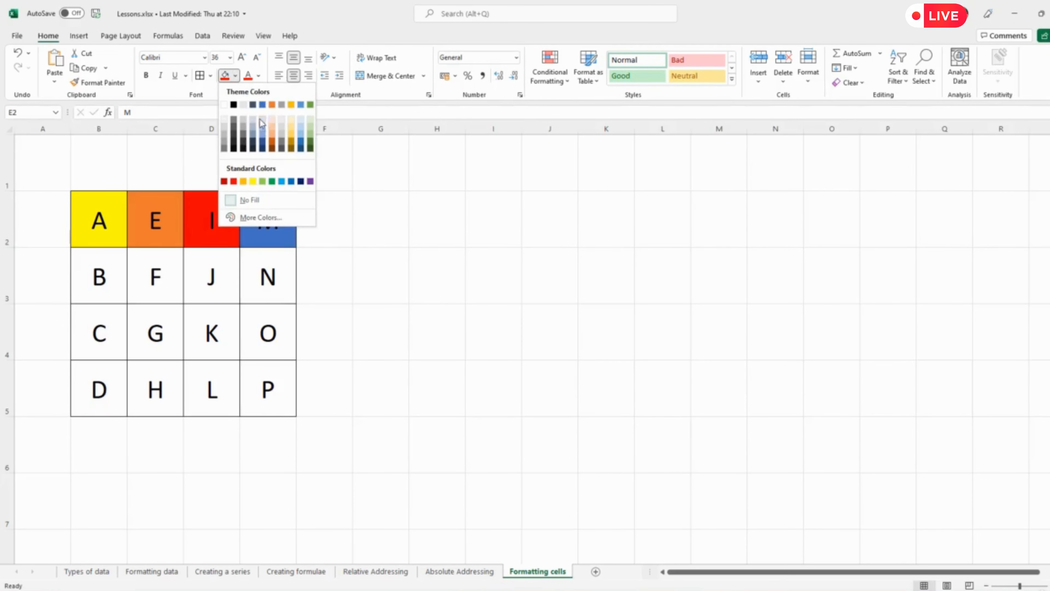
{"action": "left_click", "coordinate": [261, 218]}
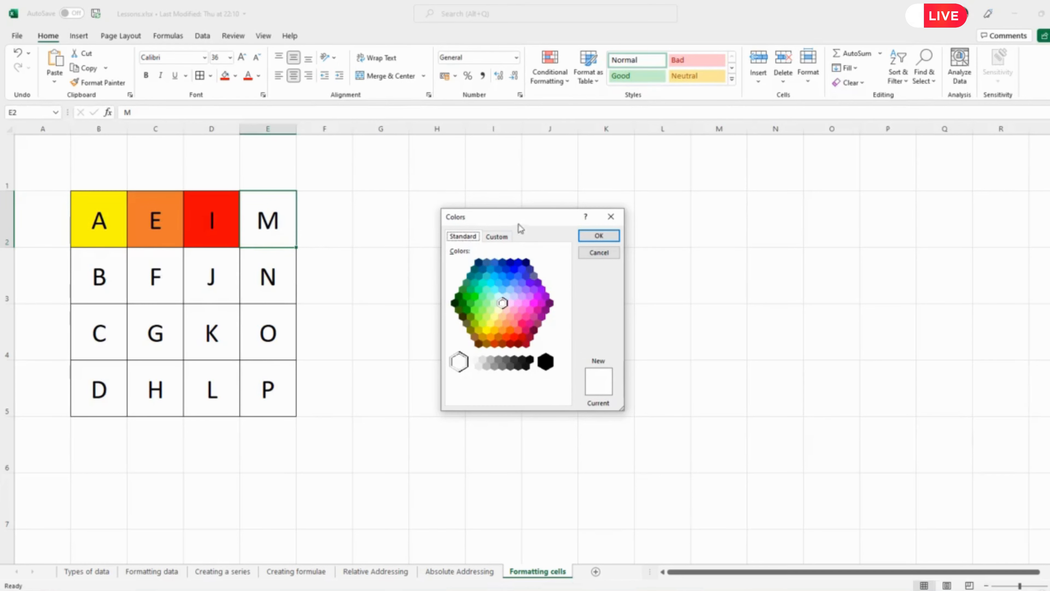
{"action": "left_click_drag", "start_coordinate": [510, 218], "coordinate": [447, 202]}
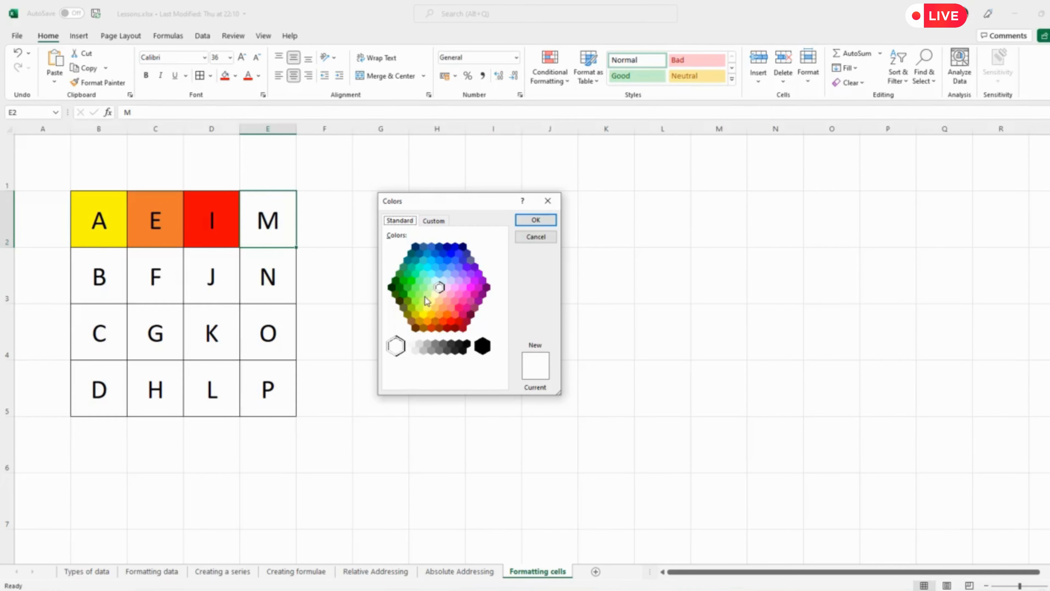
{"action": "left_click", "coordinate": [423, 287]}
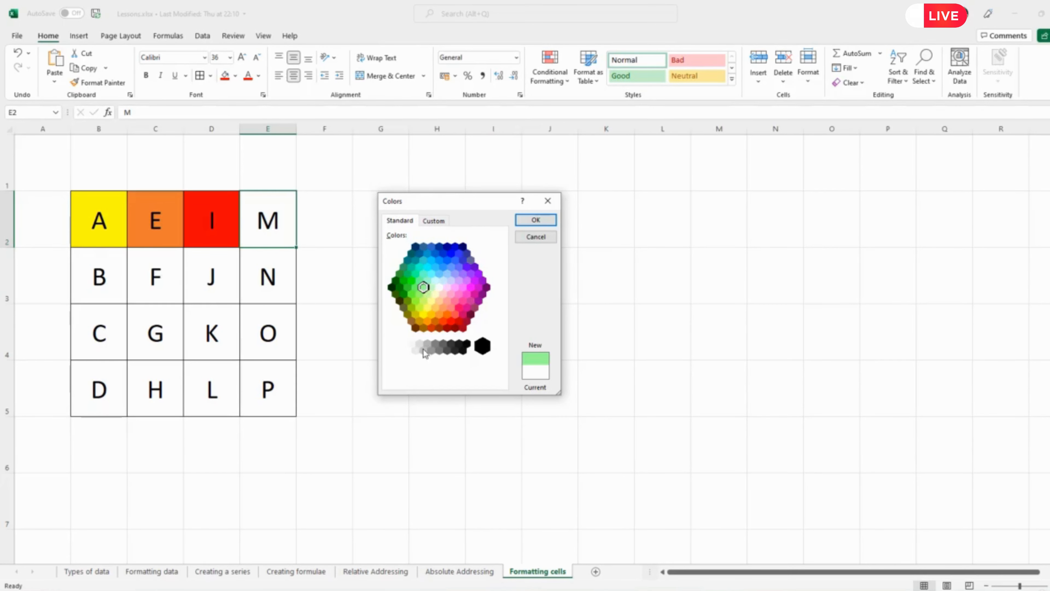
{"action": "left_click", "coordinate": [535, 221]}
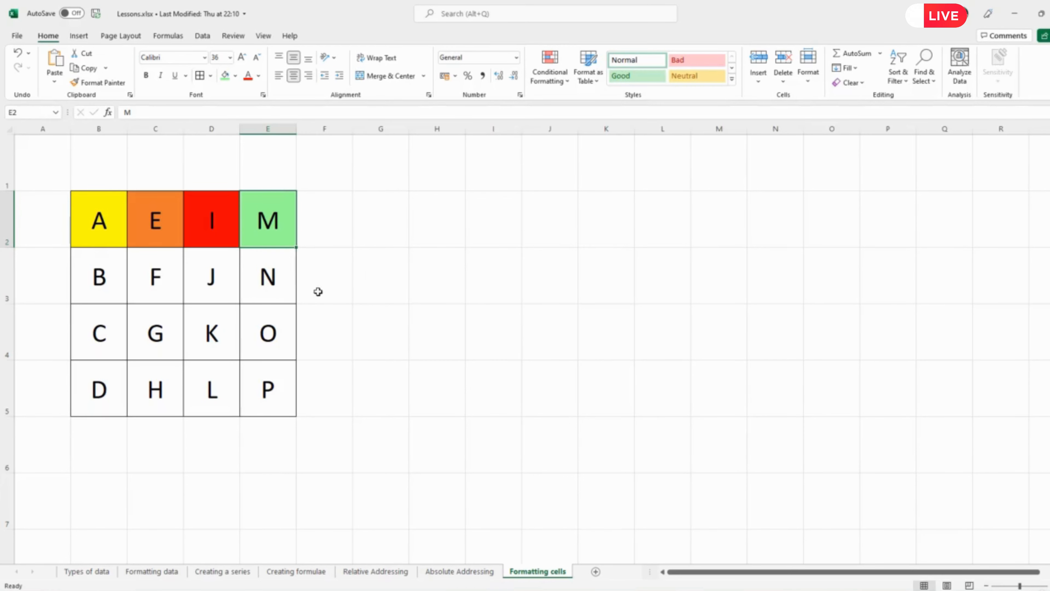
Step: Fill cell E2 with a custom, slightly darkened purple, RGB 197, 127, 199 (#C57FC7)
{"action": "left_click", "coordinate": [235, 76]}
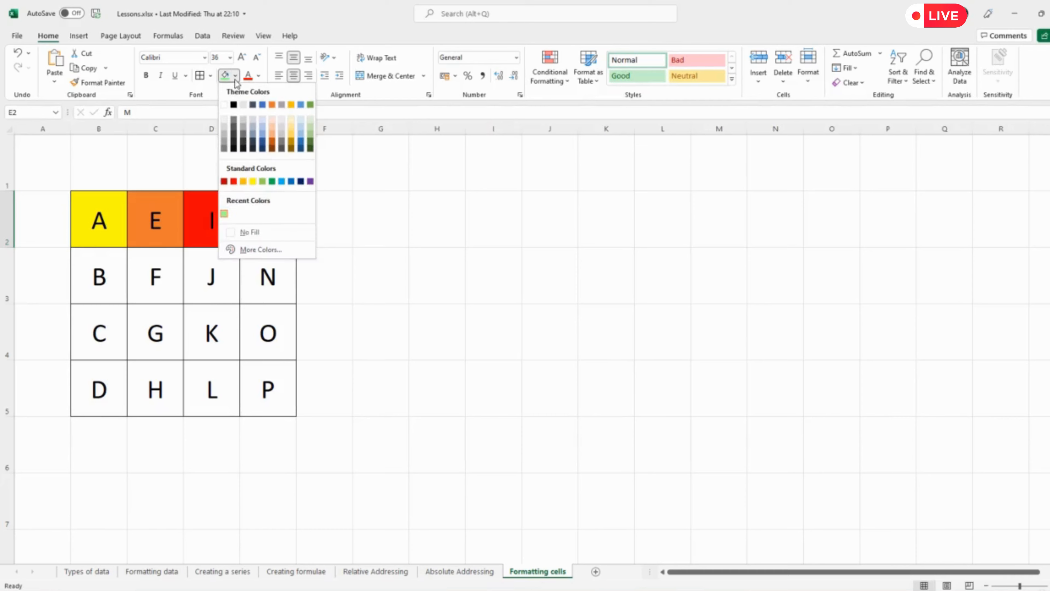
{"action": "left_click", "coordinate": [261, 250]}
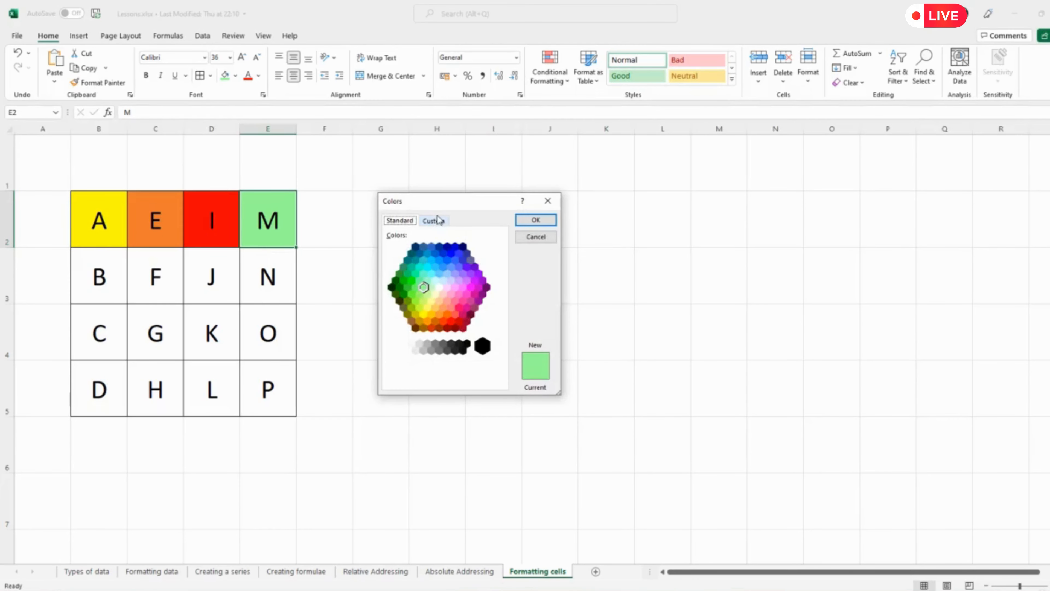
{"action": "left_click", "coordinate": [434, 222]}
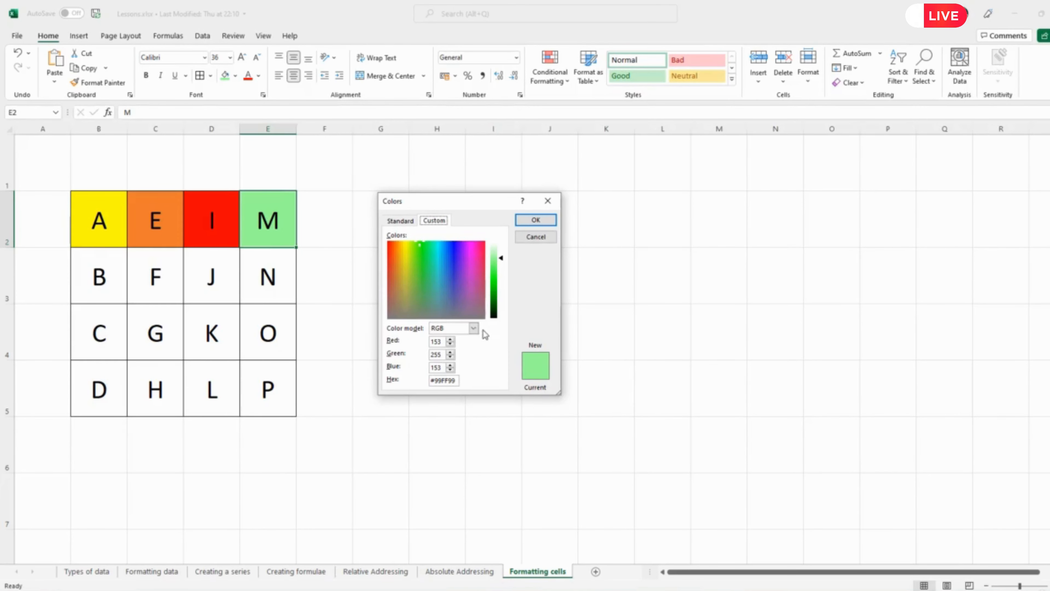
{"action": "mouse_move", "coordinate": [433, 261]}
{"action": "left_mouse_down"}
{"action": "mouse_move", "coordinate": [423, 282]}
{"action": "mouse_move", "coordinate": [405, 275]}
{"action": "mouse_move", "coordinate": [436, 262]}
{"action": "left_mouse_up"}
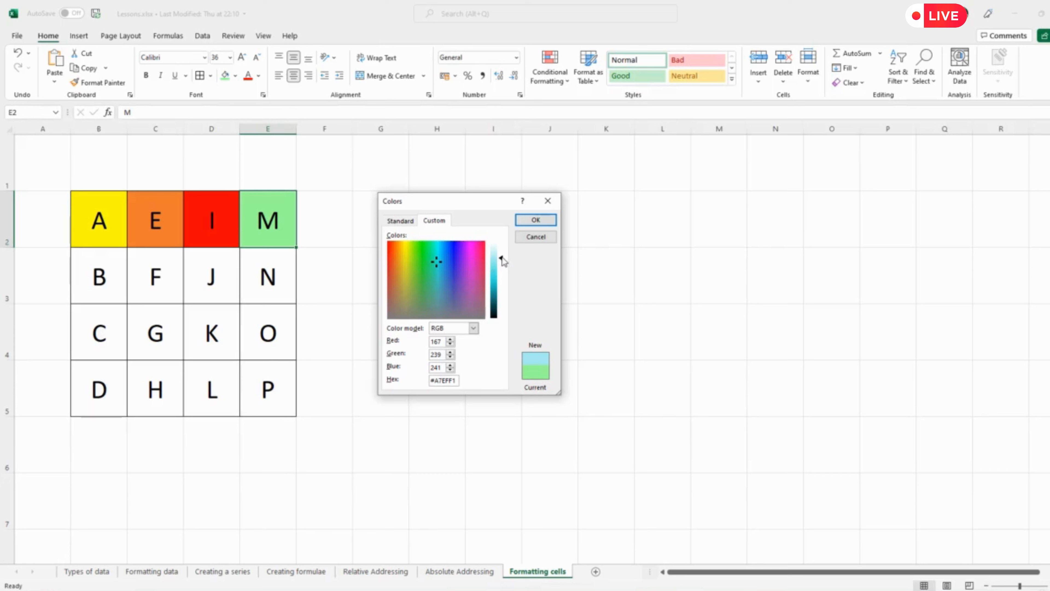
{"action": "left_click", "coordinate": [467, 288]}
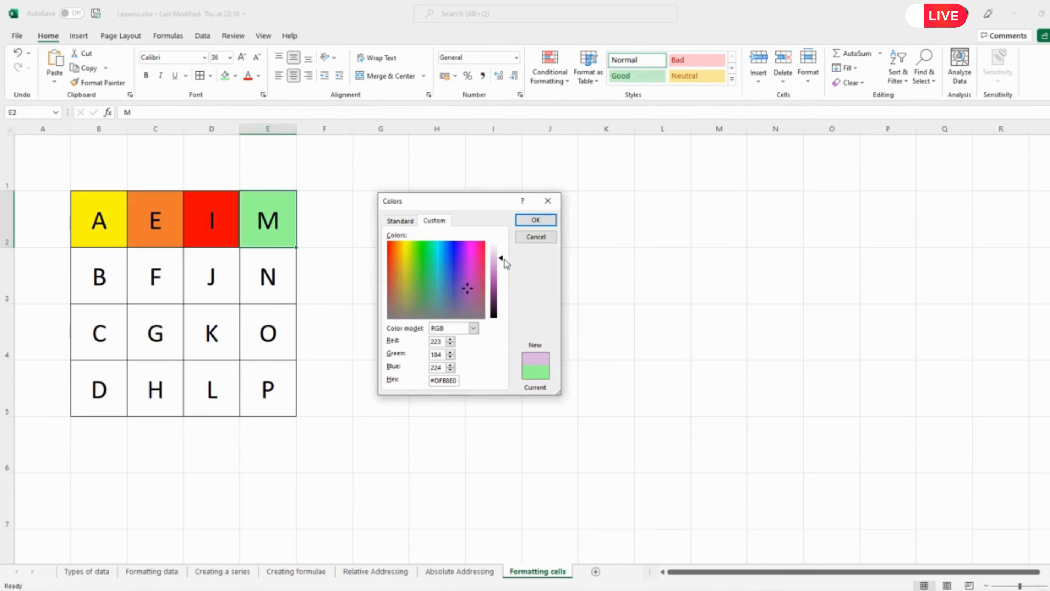
{"action": "left_click_drag", "start_coordinate": [502, 262], "coordinate": [503, 260]}
{"action": "left_click_drag", "start_coordinate": [503, 271], "coordinate": [502, 271]}
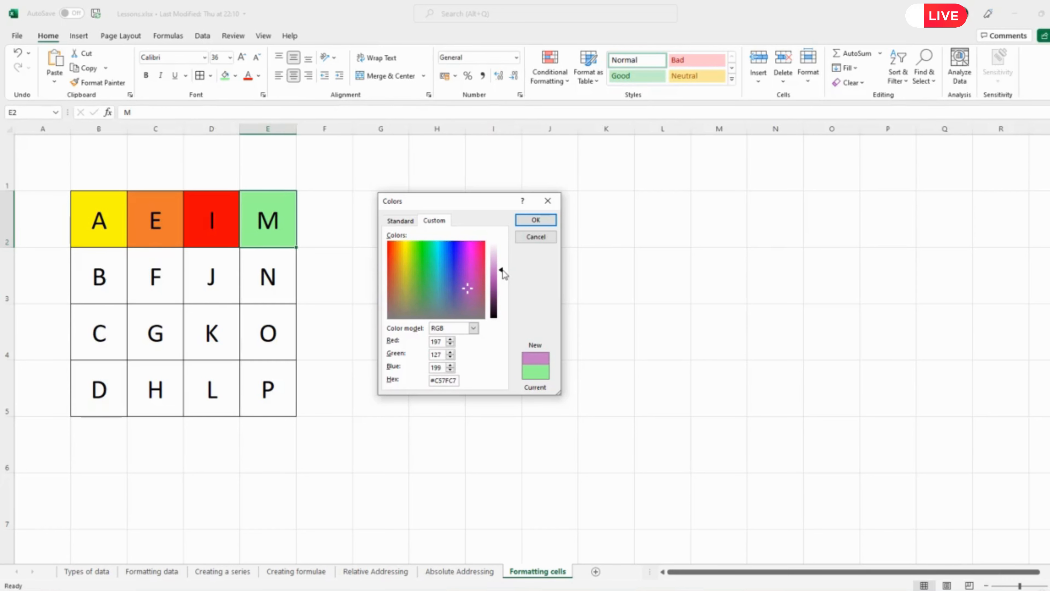
{"action": "left_click", "coordinate": [535, 220]}
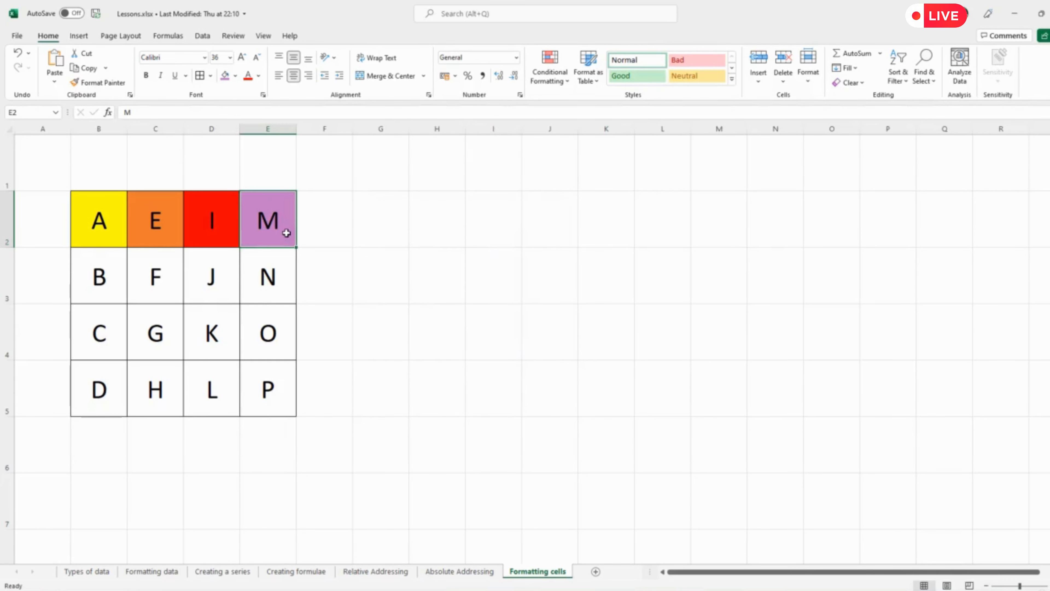
{"action": "left_click", "coordinate": [235, 75]}
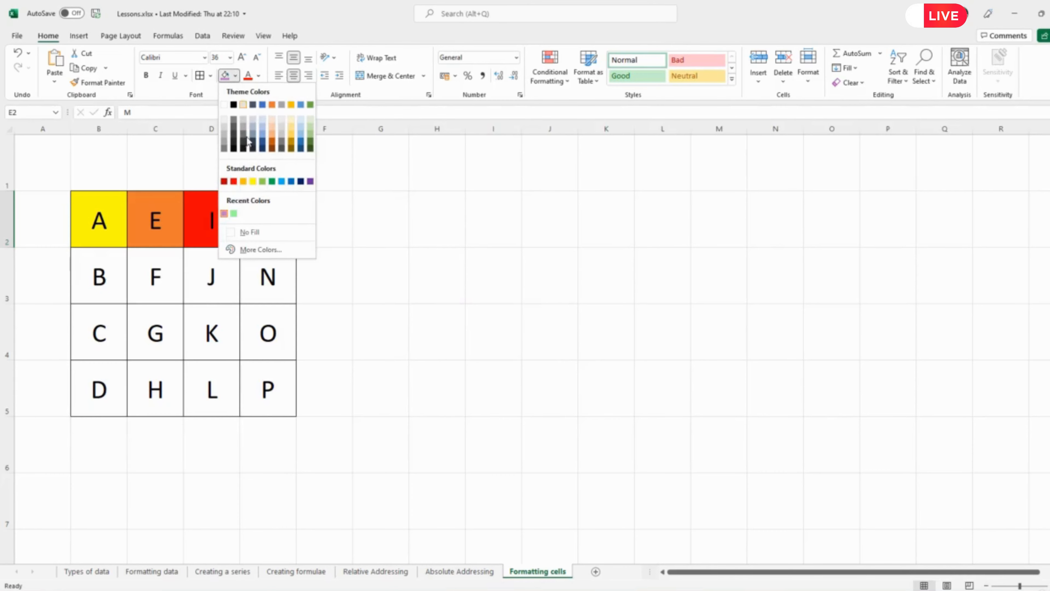
{"action": "left_click", "coordinate": [249, 251]}
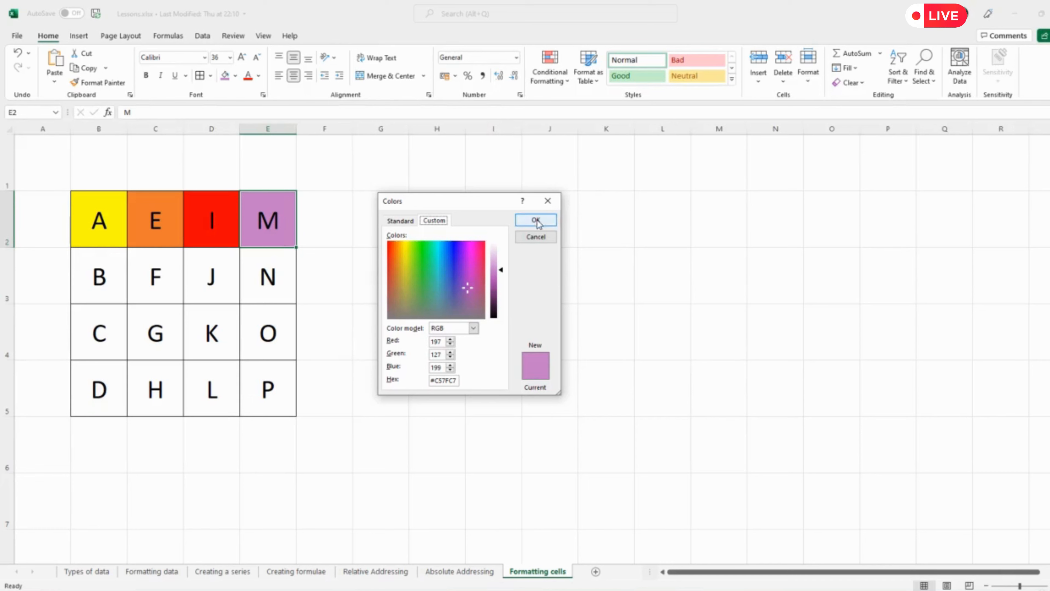
{"action": "left_click", "coordinate": [543, 243]}
Step: Start a custom fill color for cell B3 (letter B) and set its green and blue values to 0
{"action": "left_click", "coordinate": [104, 282]}
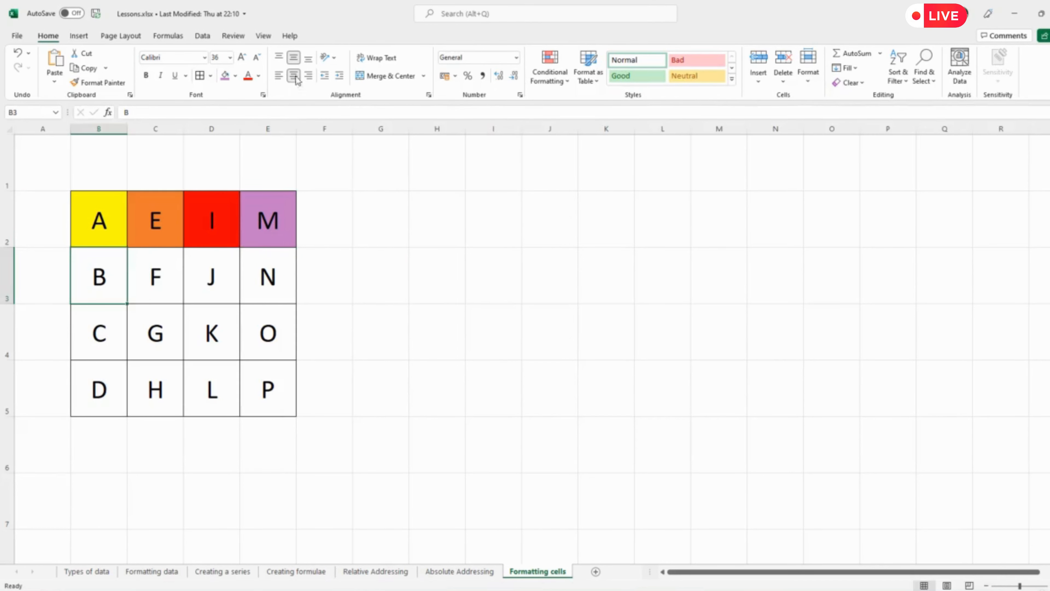
{"action": "left_click", "coordinate": [235, 76]}
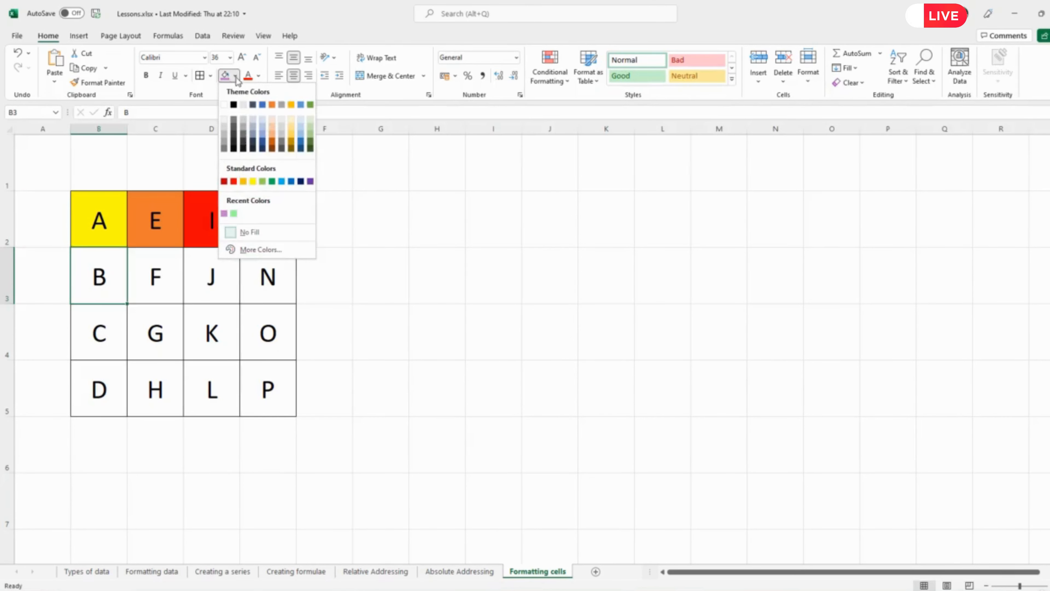
{"action": "left_click", "coordinate": [253, 250]}
{"action": "left_click", "coordinate": [436, 221]}
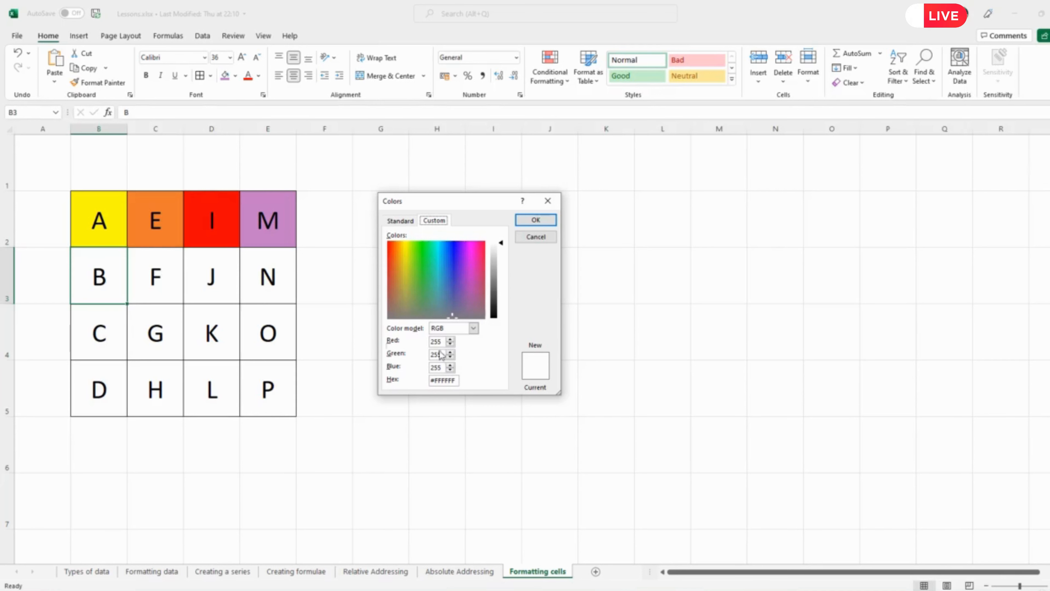
{"action": "left_click_drag", "start_coordinate": [442, 355], "coordinate": [422, 360]}
{"action": "left_click_drag", "start_coordinate": [446, 354], "coordinate": [421, 358]}
{"action": "type", "text": "0"}
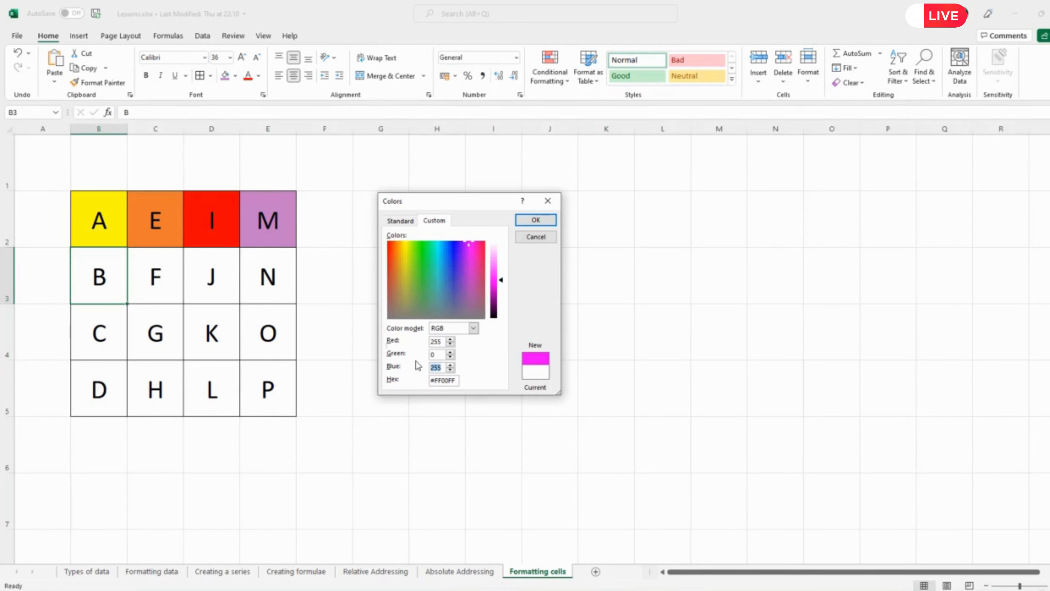
{"action": "type", "text": "0"}
{"action": "key", "text": "Tab"}
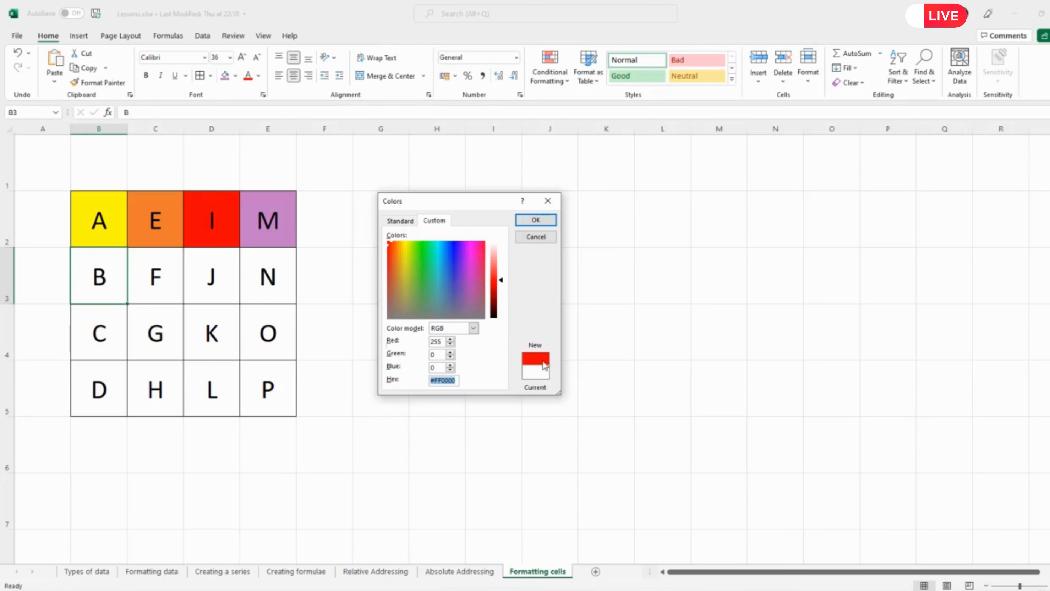
Step: Set the custom color's red value to 0 and its green value to 255
{"action": "left_click_drag", "start_coordinate": [445, 341], "coordinate": [410, 341]}
{"action": "type", "text": "0"}
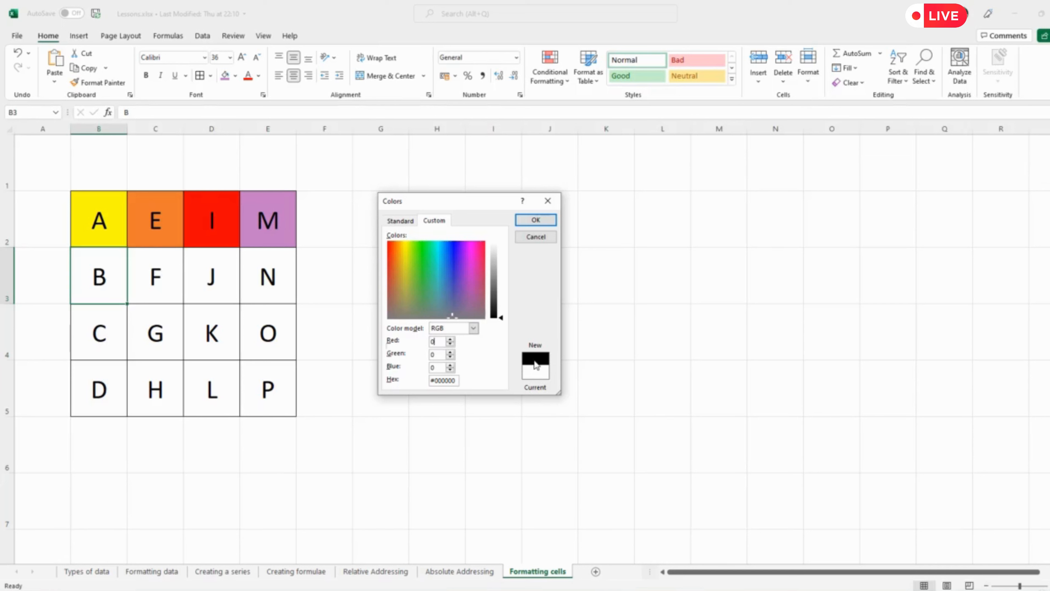
{"action": "key", "text": "Tab"}
{"action": "type", "text": "255"}
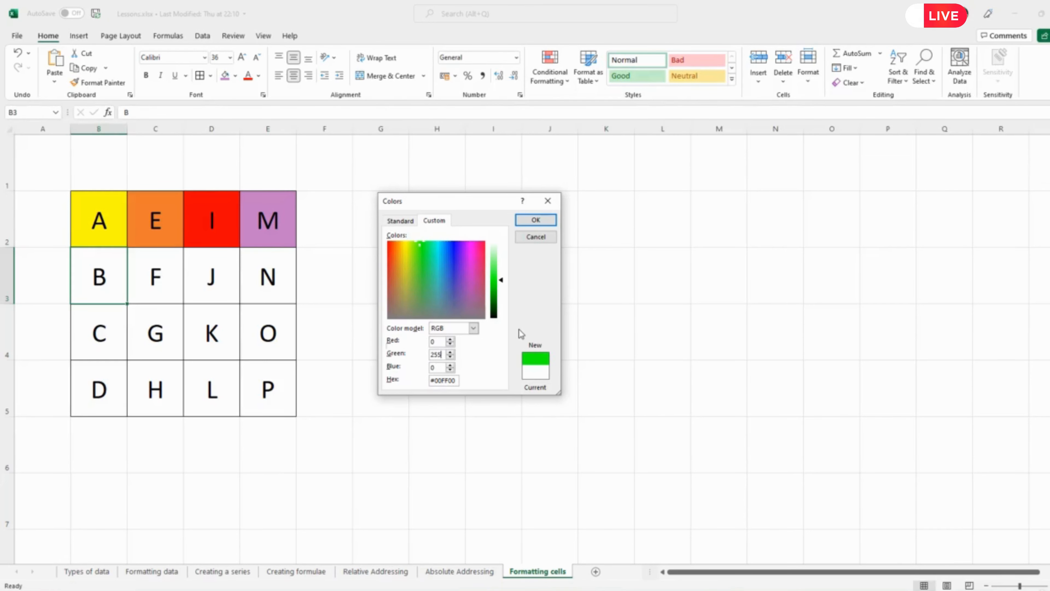
Step: Set the custom color's green value to 0 and its blue value to 255
{"action": "key", "text": "BackSpace"}
{"action": "key", "text": "BackSpace"}
{"action": "key", "text": "BackSpace"}
{"action": "key", "text": "Tab"}
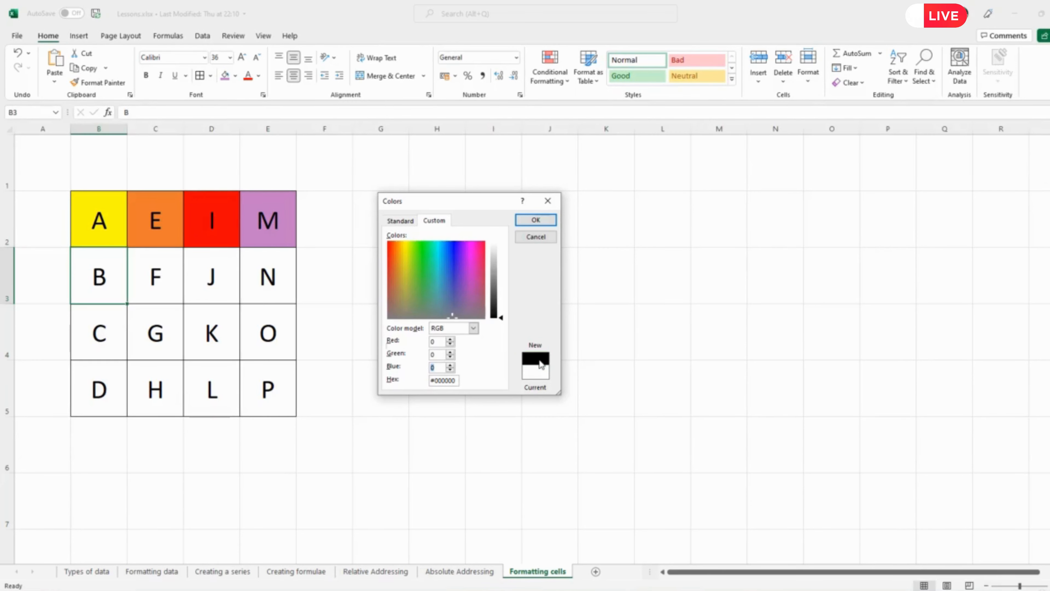
{"action": "type", "text": "255"}
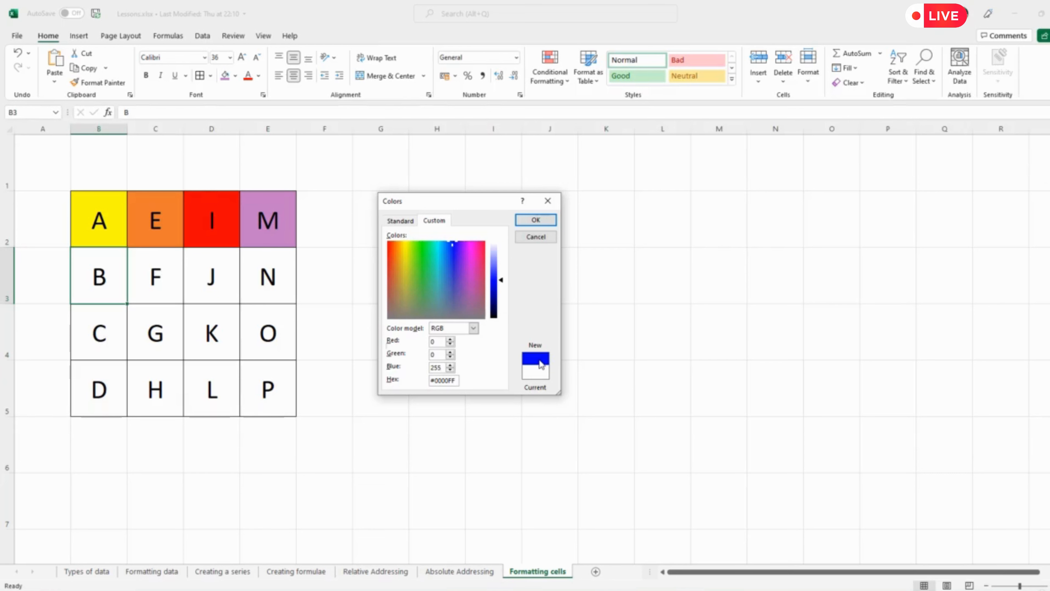
Step: Try a blue value of 124 in the custom color, and set blue back to 255
{"action": "key", "text": "BackSpace"}
{"action": "key", "text": "BackSpace"}
{"action": "key", "text": "BackSpace"}
{"action": "type", "text": "1"}
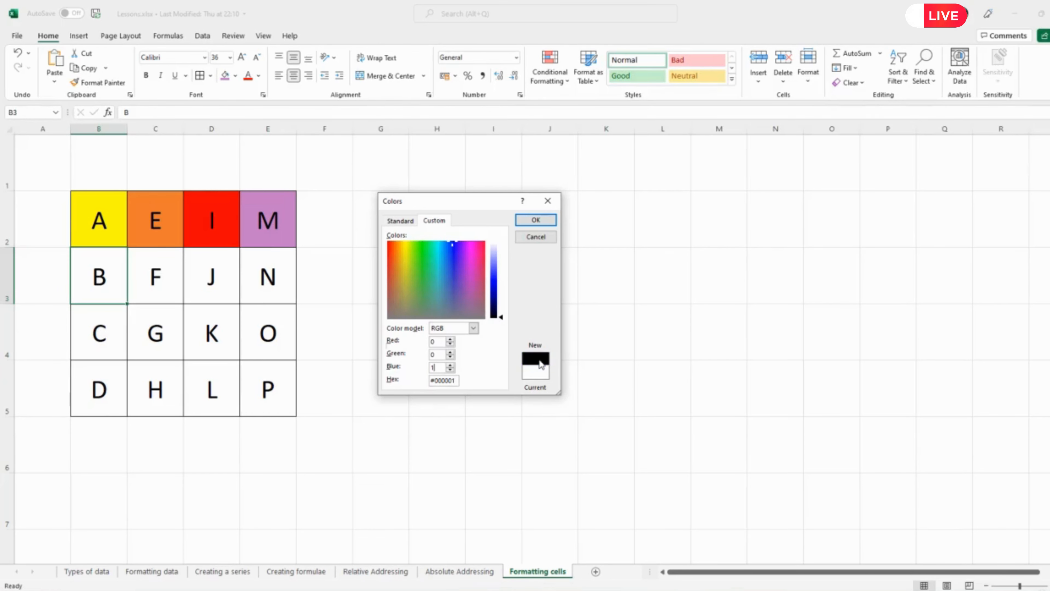
{"action": "type", "text": "24"}
{"action": "key", "text": "BackSpace"}
{"action": "key", "text": "BackSpace"}
{"action": "key", "text": "BackSpace"}
{"action": "type", "text": "255"}
Step: Mix green into the custom blue, trying green values of 128 and 200
{"action": "key", "text": "shift+Tab"}
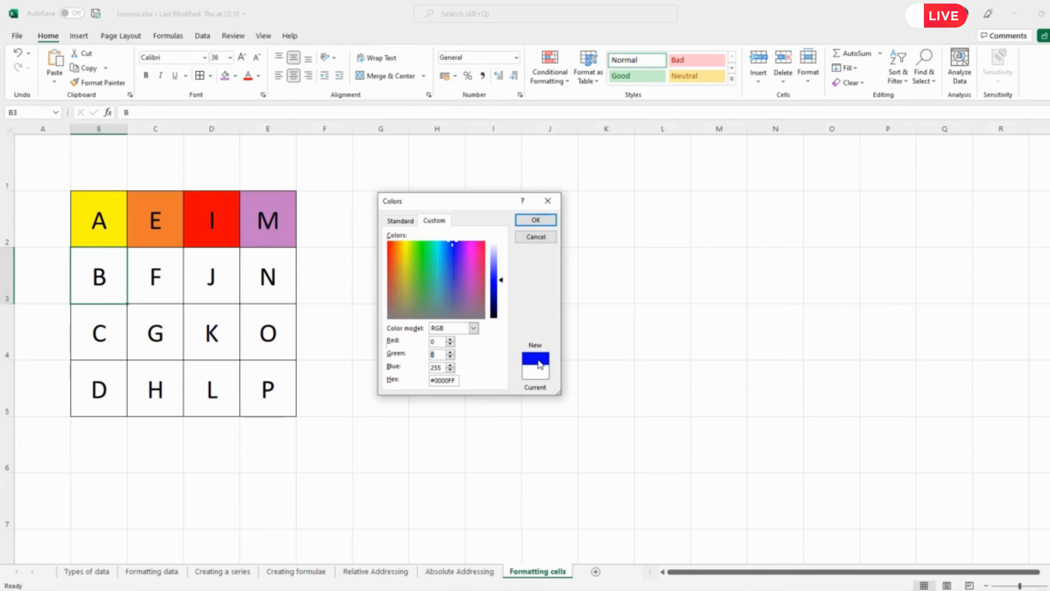
{"action": "type", "text": "128"}
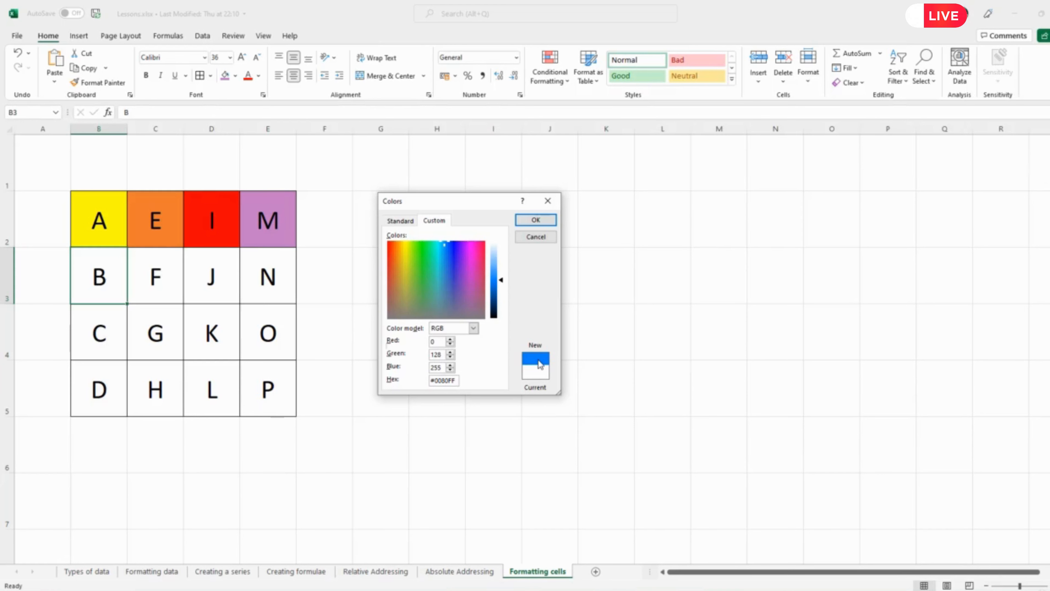
{"action": "key", "text": "BackSpace"}
{"action": "key", "text": "BackSpace"}
{"action": "key", "text": "BackSpace"}
{"action": "type", "text": "2"}
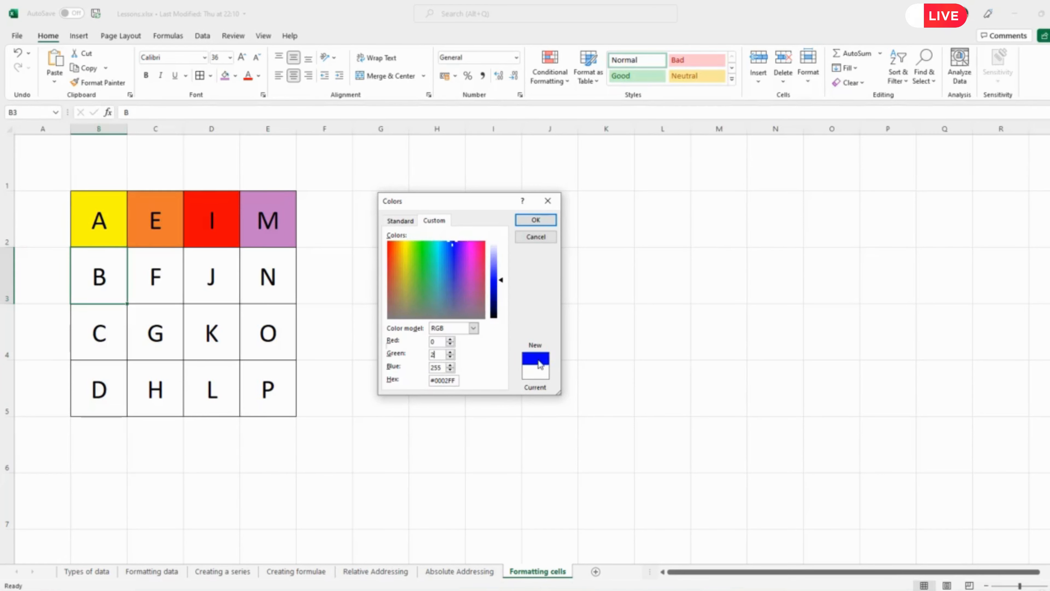
{"action": "type", "text": "00"}
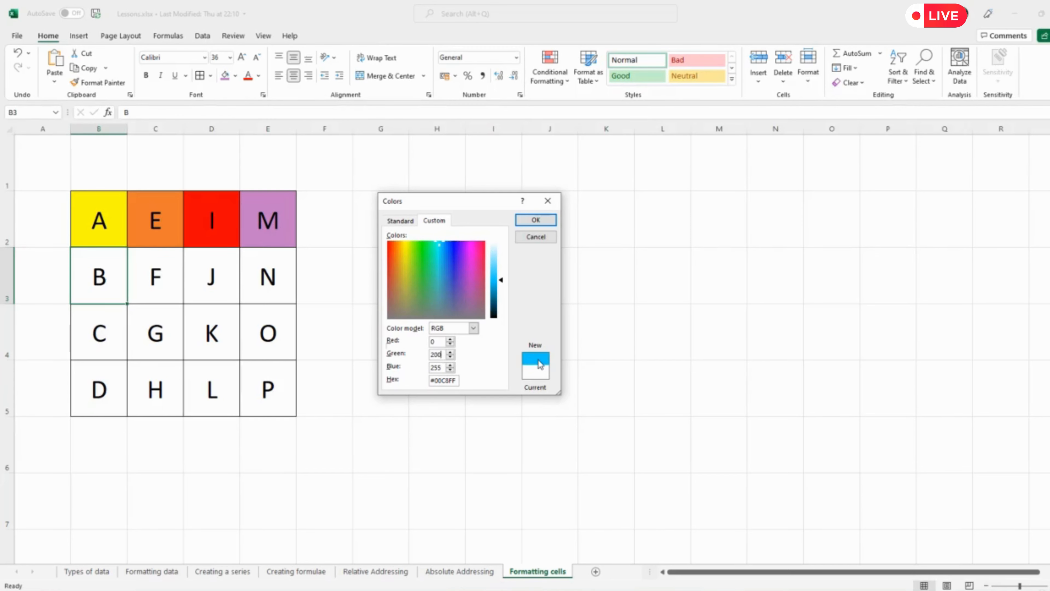
Step: Try a green value of 255 in the custom color, and return green to 0
{"action": "key", "text": "BackSpace"}
{"action": "key", "text": "BackSpace"}
{"action": "key", "text": "BackSpace"}
{"action": "type", "text": "255"}
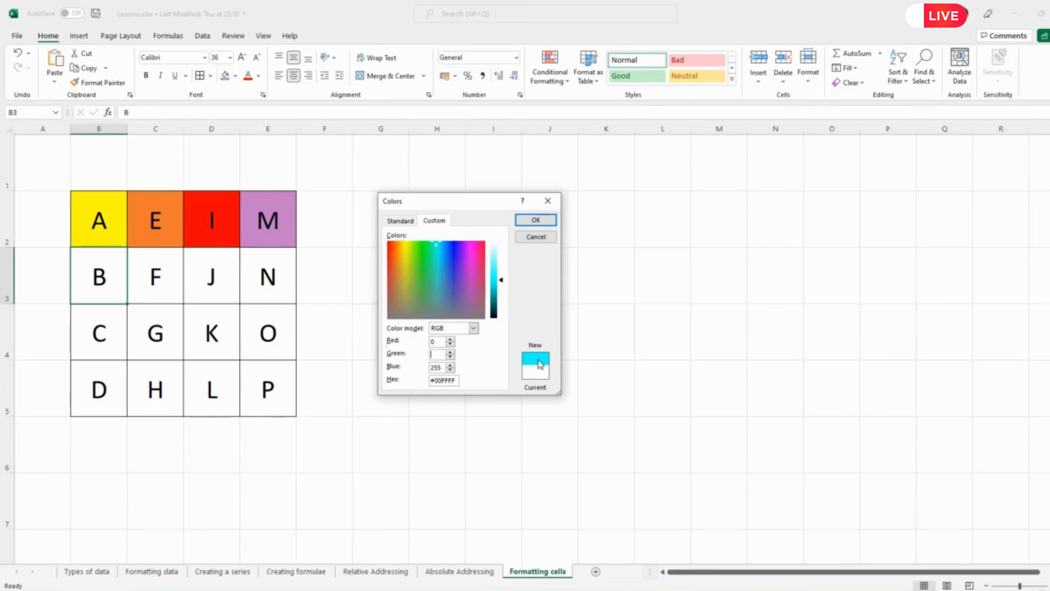
{"action": "type", "text": "255"}
{"action": "key", "text": "BackSpace"}
{"action": "key", "text": "BackSpace"}
{"action": "key", "text": "BackSpace"}
{"action": "type", "text": "0"}
Step: Set the custom color's red value to 128 and its green value to 200
{"action": "key", "text": "shift+Tab"}
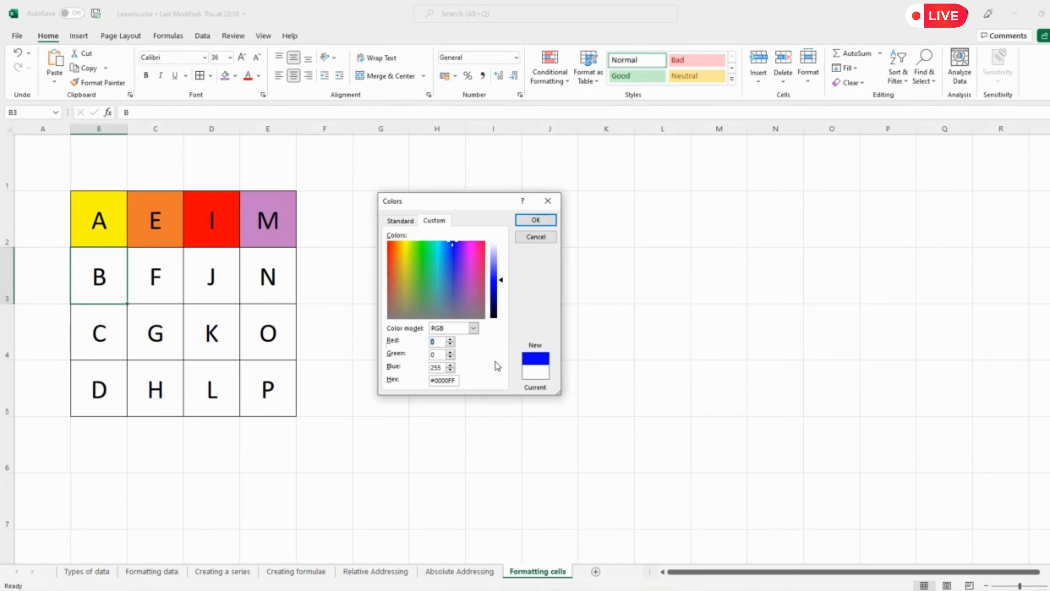
{"action": "type", "text": "128"}
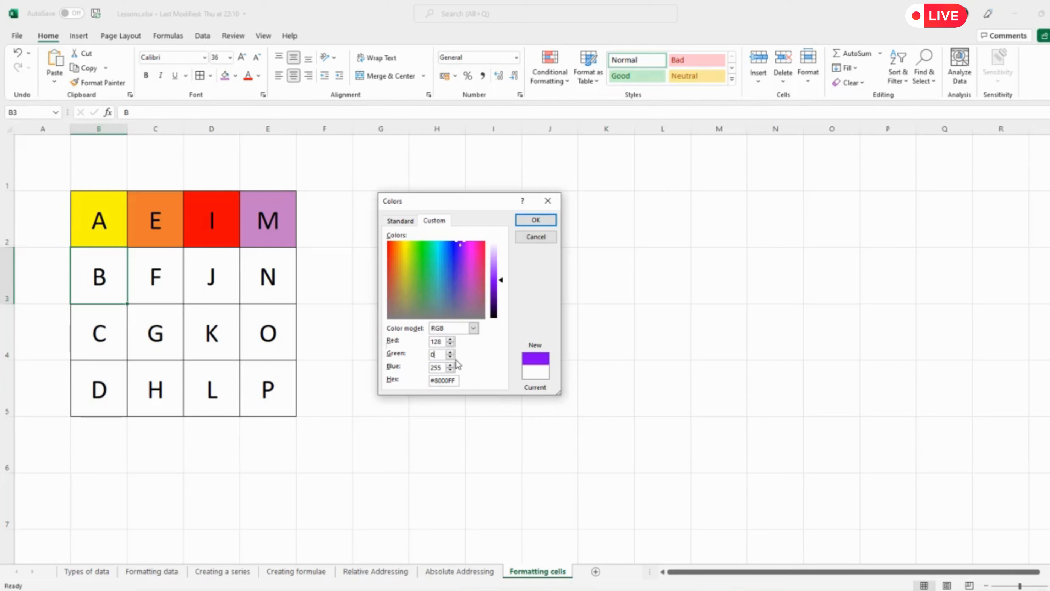
{"action": "key", "text": "BackSpace"}
{"action": "type", "text": "200"}
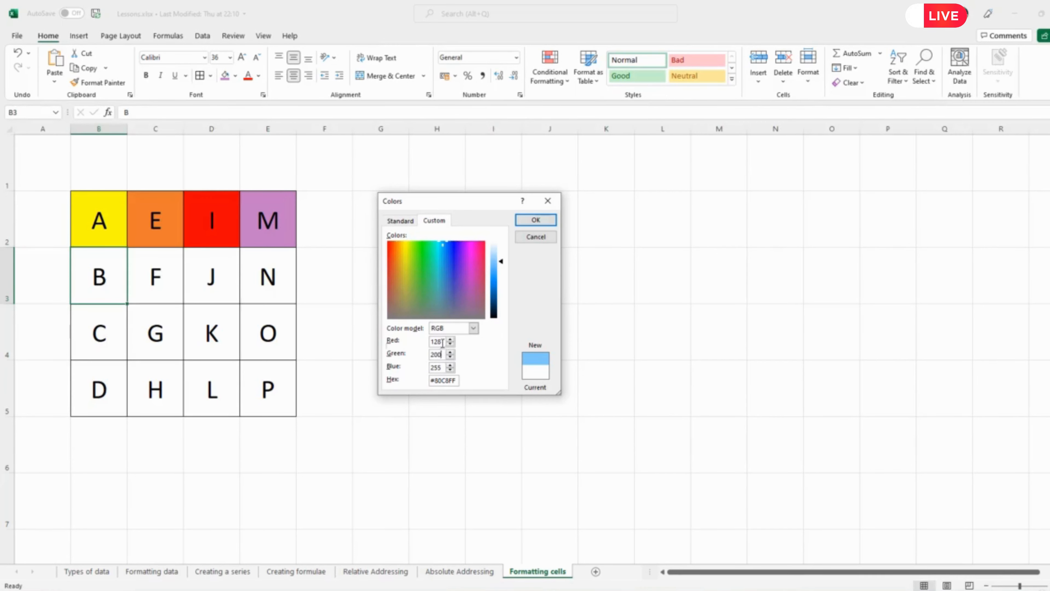
Step: Set the custom color's green value to 100 and its blue value to 20
{"action": "left_click_drag", "start_coordinate": [443, 353], "coordinate": [423, 355]}
{"action": "type", "text": "100"}
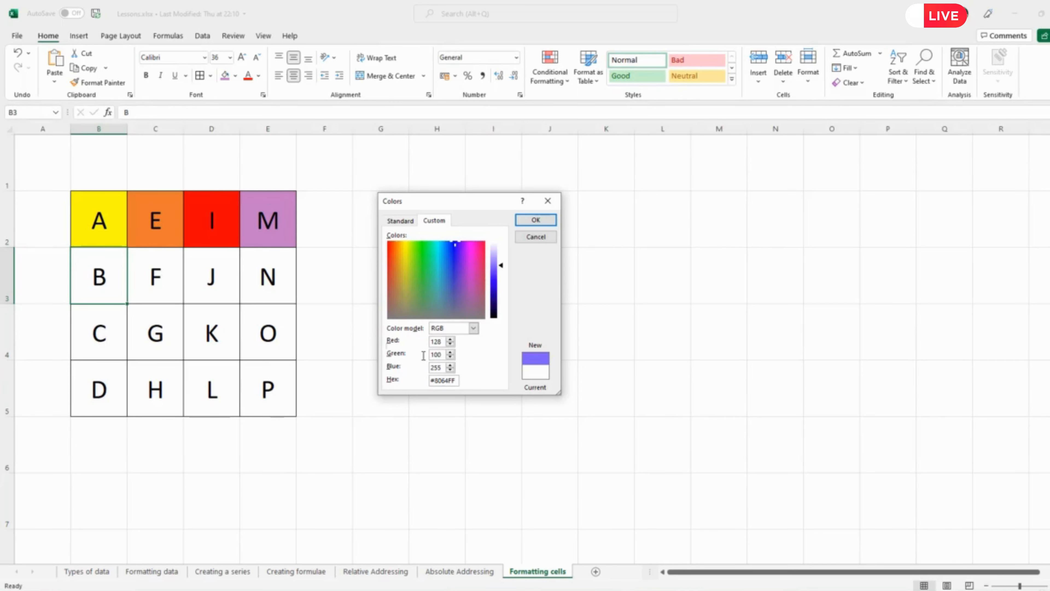
{"action": "left_click_drag", "start_coordinate": [441, 367], "coordinate": [430, 369]}
{"action": "type", "text": "200"}
{"action": "key", "text": "BackSpace"}
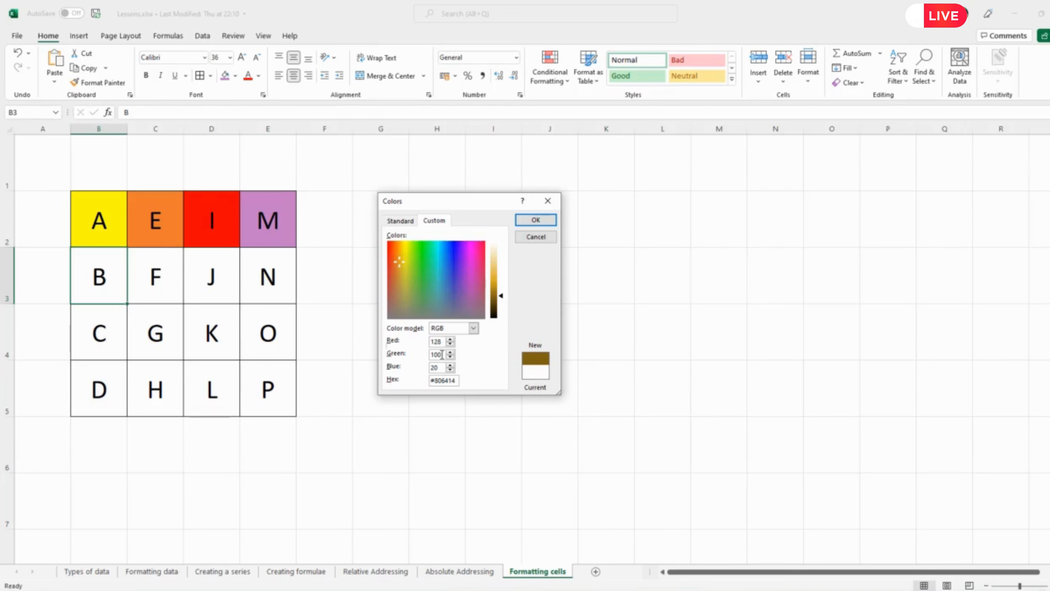
Step: Discard the custom color without applying it and enter the heading RED in capitals in cell H2
{"action": "left_click", "coordinate": [537, 238]}
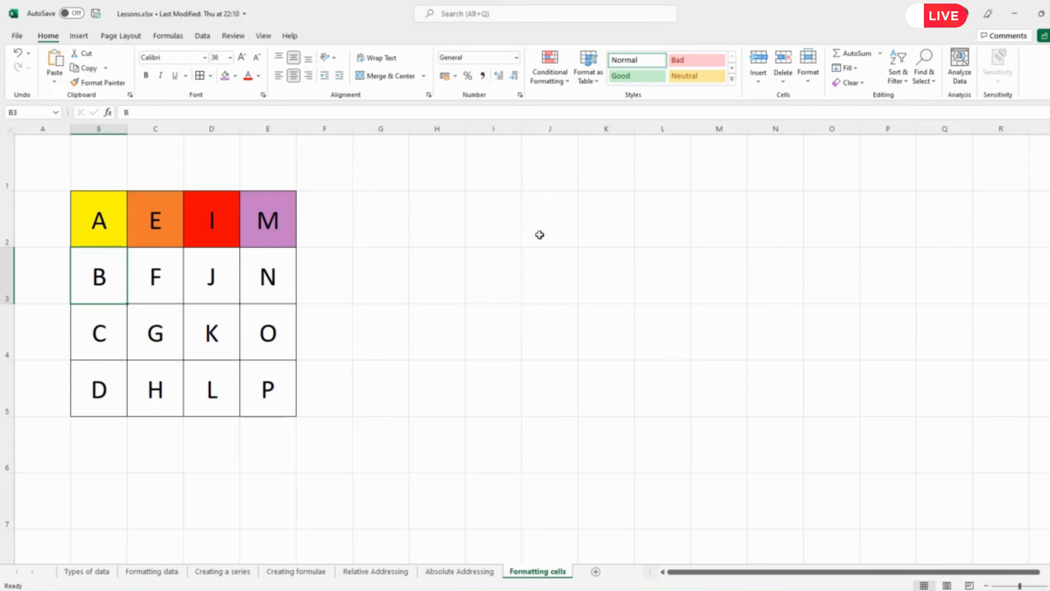
{"action": "left_click", "coordinate": [422, 228]}
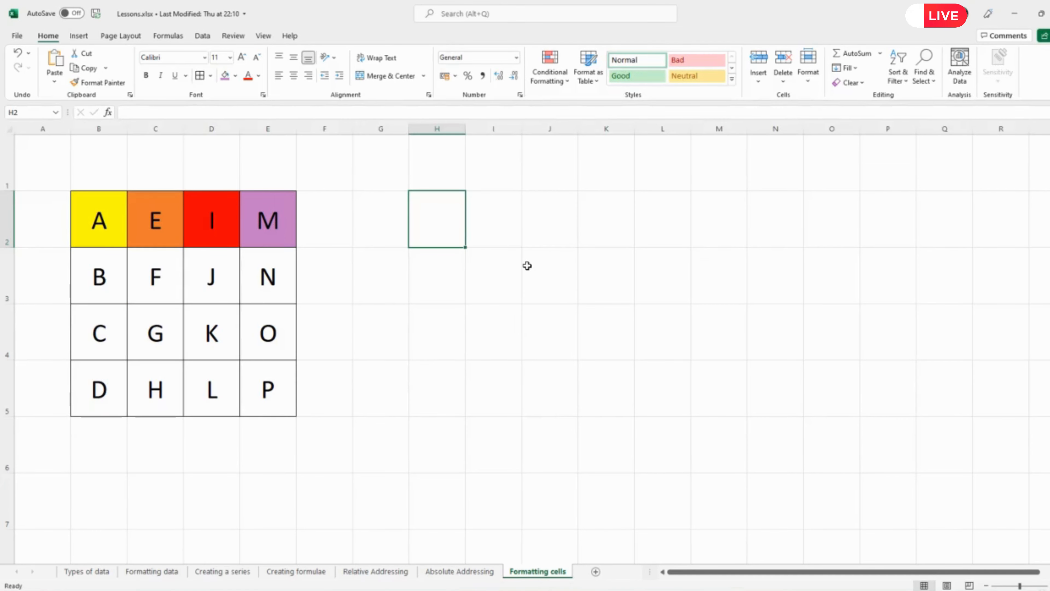
{"action": "type", "text": "red"}
{"action": "key", "text": "Return"}
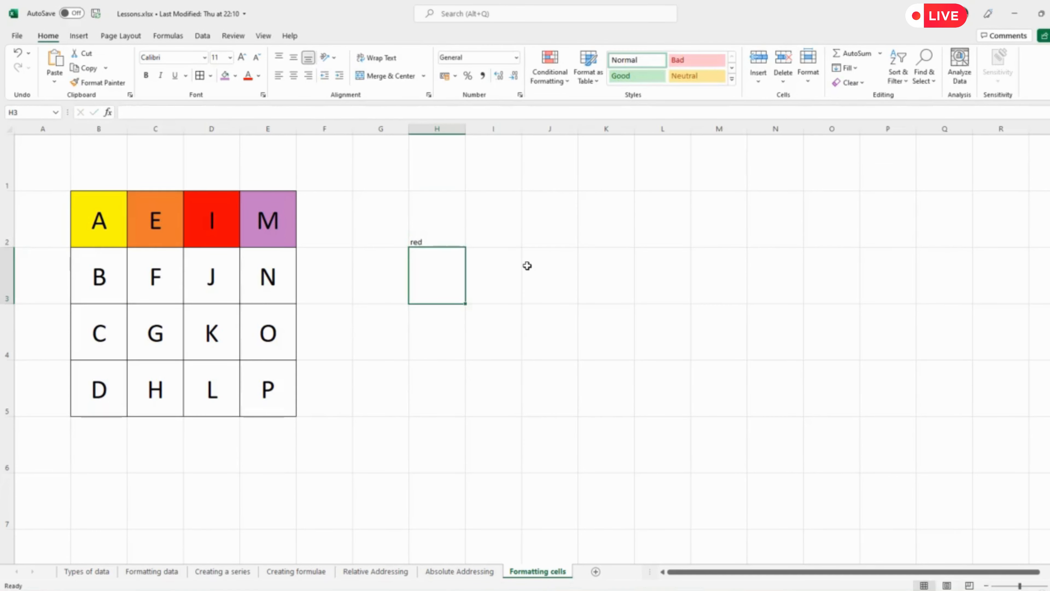
{"action": "key", "text": "Up"}
{"action": "type", "text": "RED"}
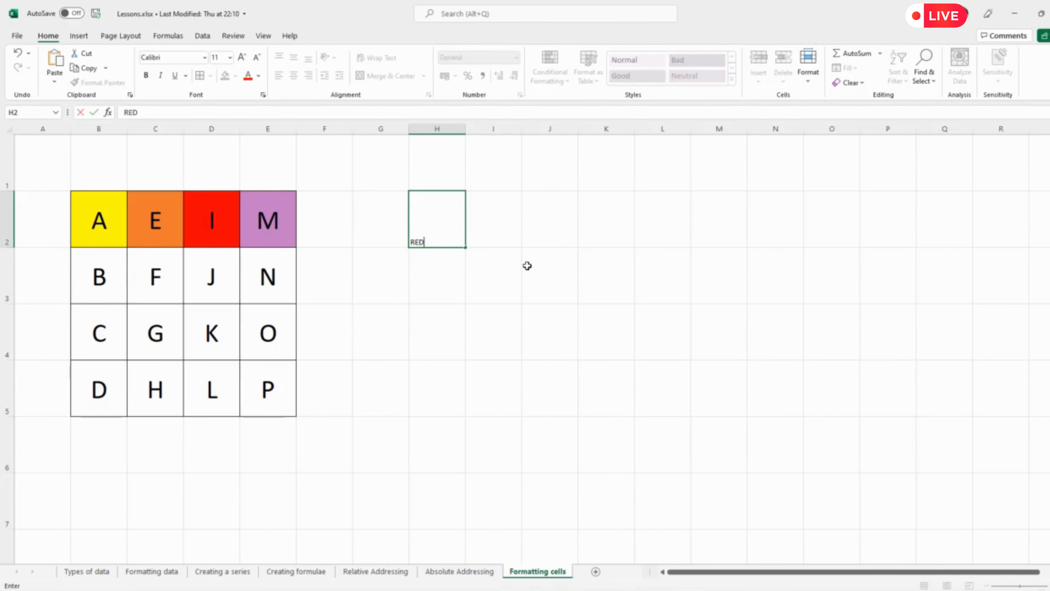
{"action": "key", "text": "Return"}
Step: Enter the headings GREEN in cell I2 and BLUE in cell J2
{"action": "key", "text": "Up"}
{"action": "key", "text": "Right"}
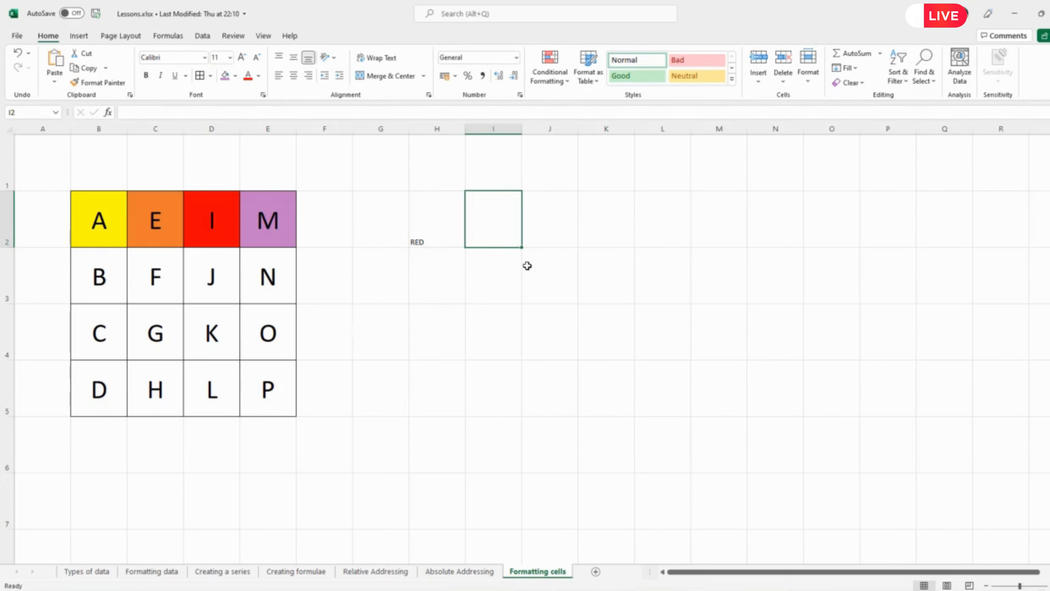
{"action": "type", "text": "GREEN"}
{"action": "key", "text": "Right"}
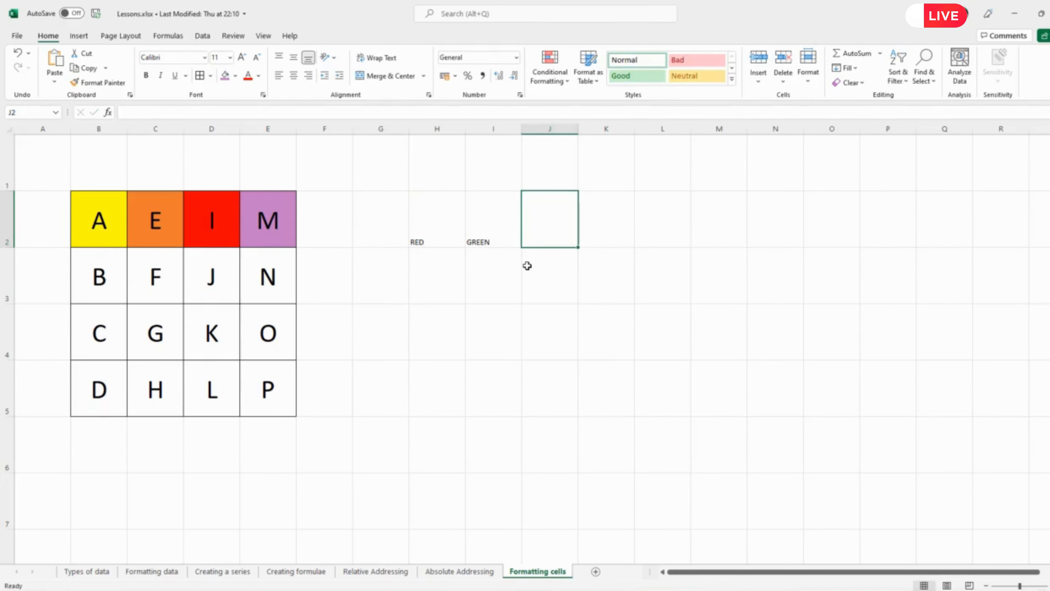
{"action": "type", "text": "BLUE"}
{"action": "key", "text": "Return"}
Step: Enter 256 under each of the RED, GREEN and BLUE headings, in cells H3, I3 and J3
{"action": "key", "text": "Left"}
{"action": "key", "text": "Left"}
{"action": "type", "text": "256"}
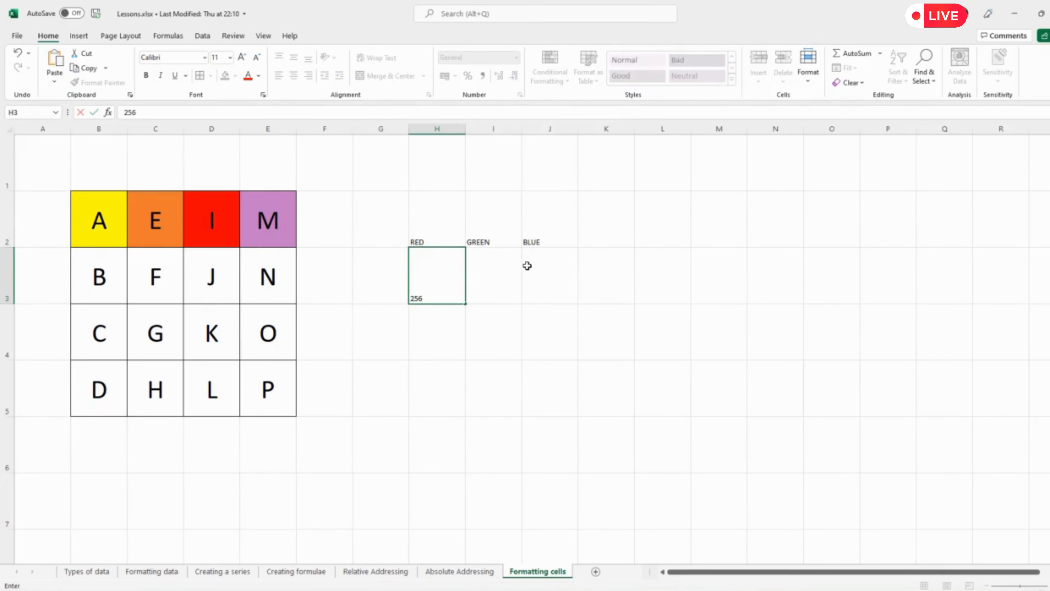
{"action": "key", "text": "Right"}
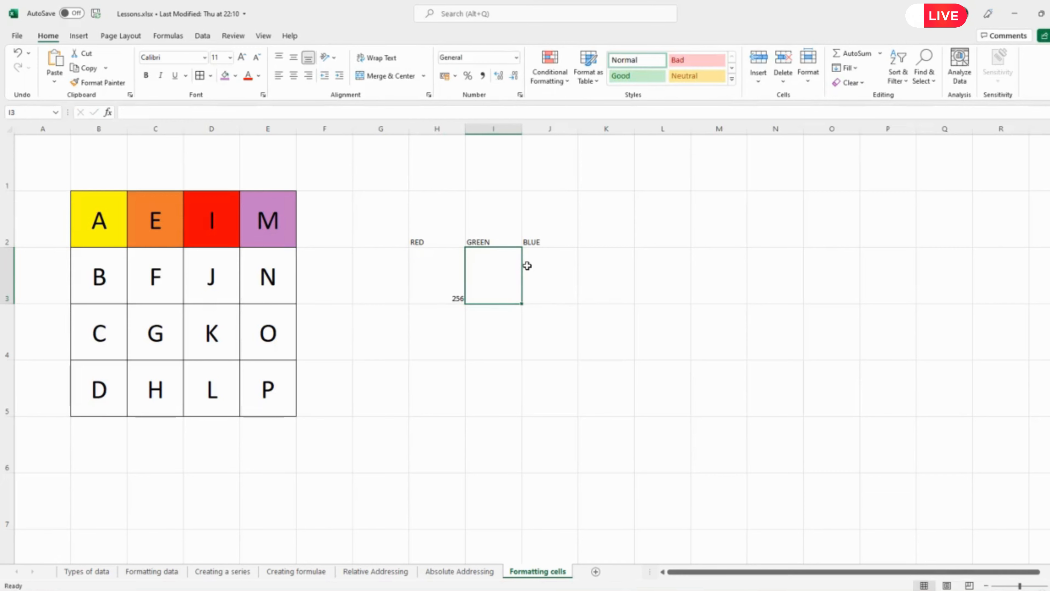
{"action": "type", "text": "256"}
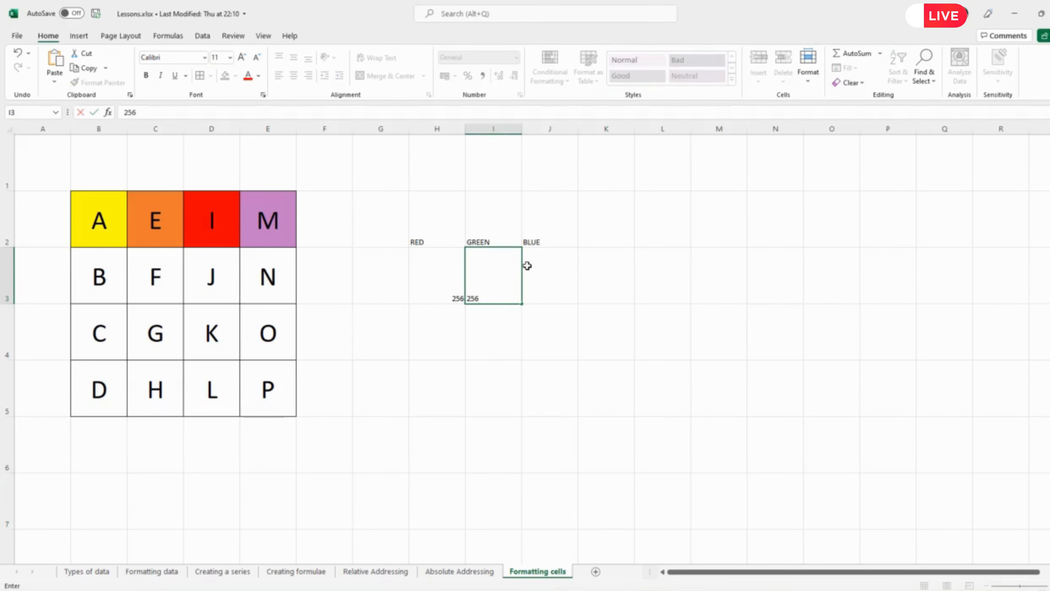
{"action": "key", "text": "Right"}
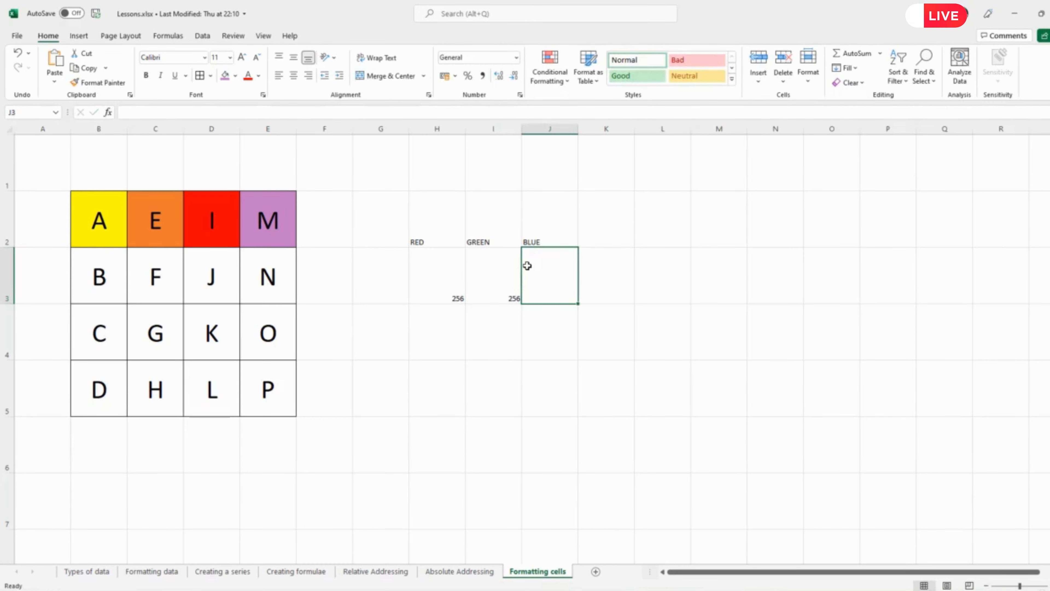
{"action": "type", "text": "2"}
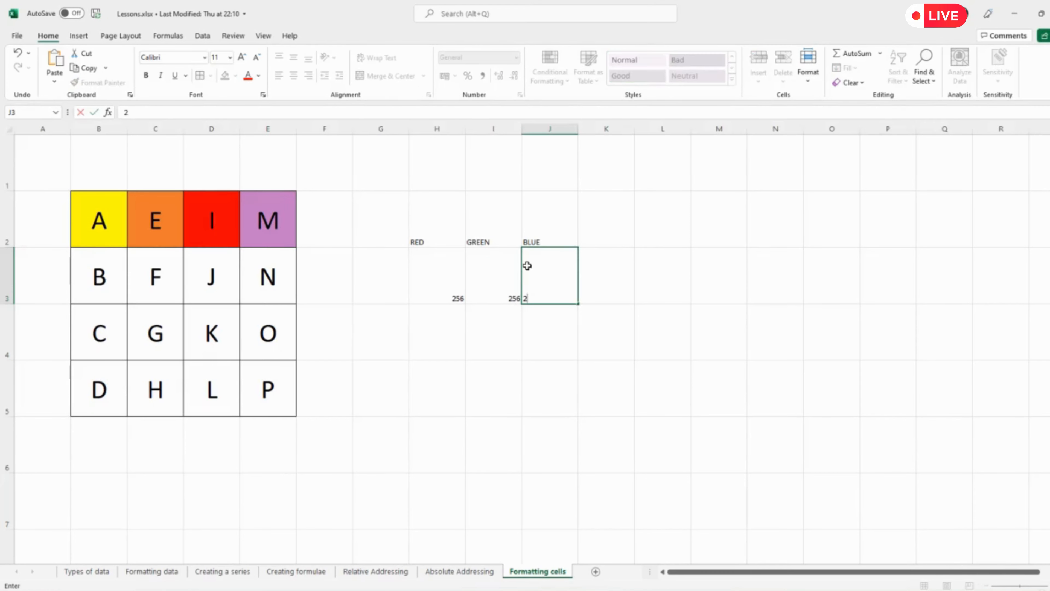
{"action": "type", "text": "56"}
{"action": "key", "text": "Right"}
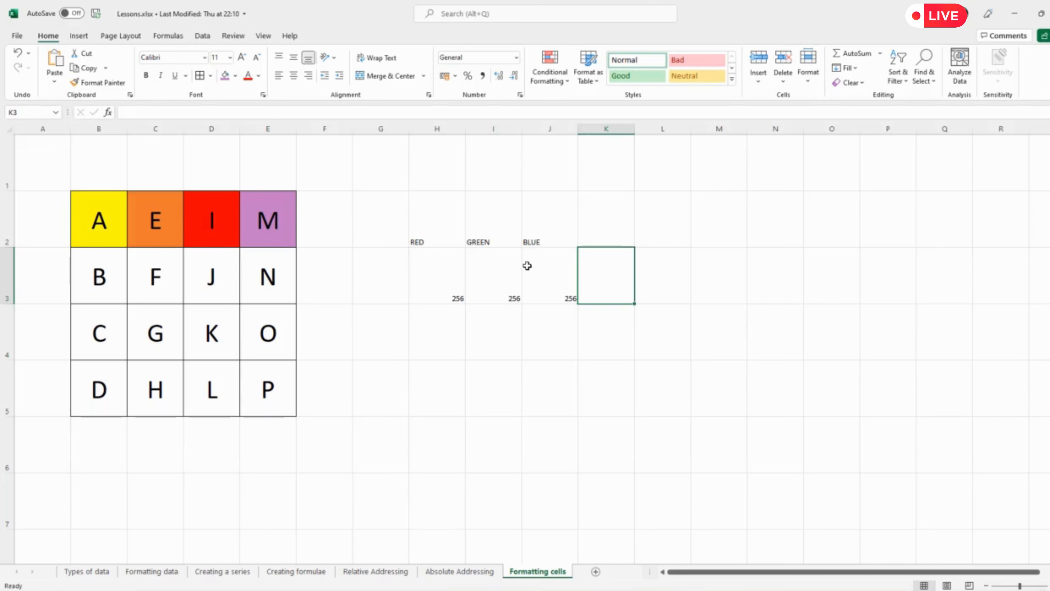
Step: Calculate the number of possible color combinations in cell K3 with the formula =H3*I3*J3
{"action": "type", "text": "="}
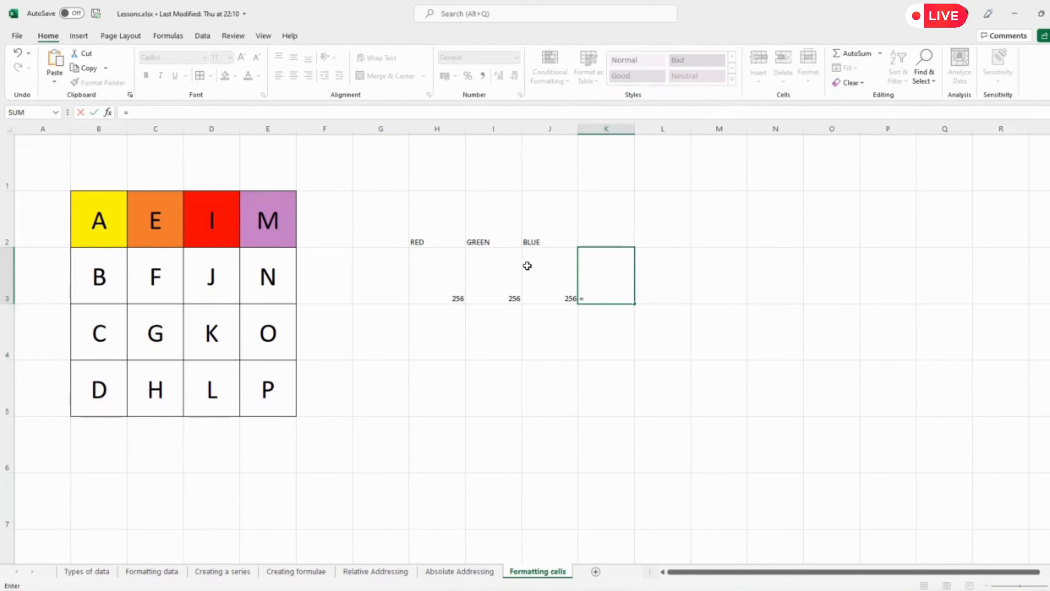
{"action": "key", "text": "Left"}
{"action": "key", "text": "Left"}
{"action": "key", "text": "Left"}
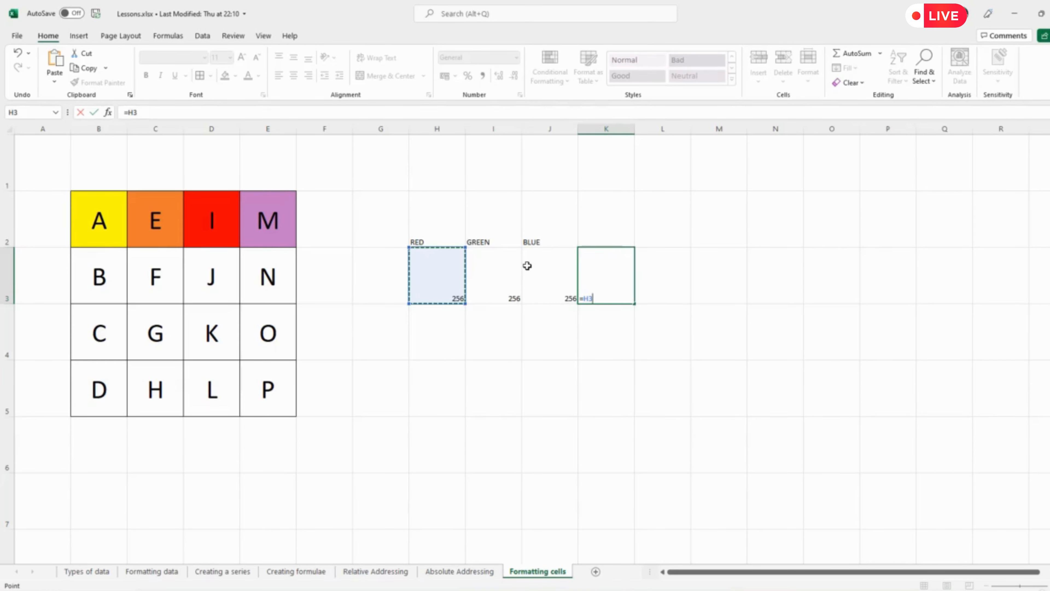
{"action": "type", "text": "*"}
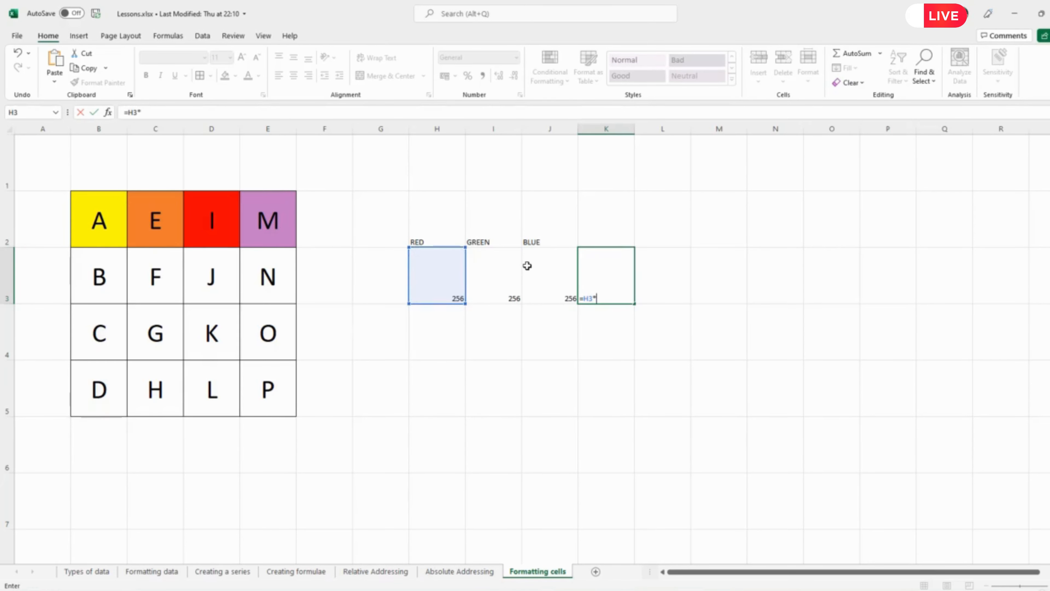
{"action": "key", "text": "Left"}
{"action": "key", "text": "Left"}
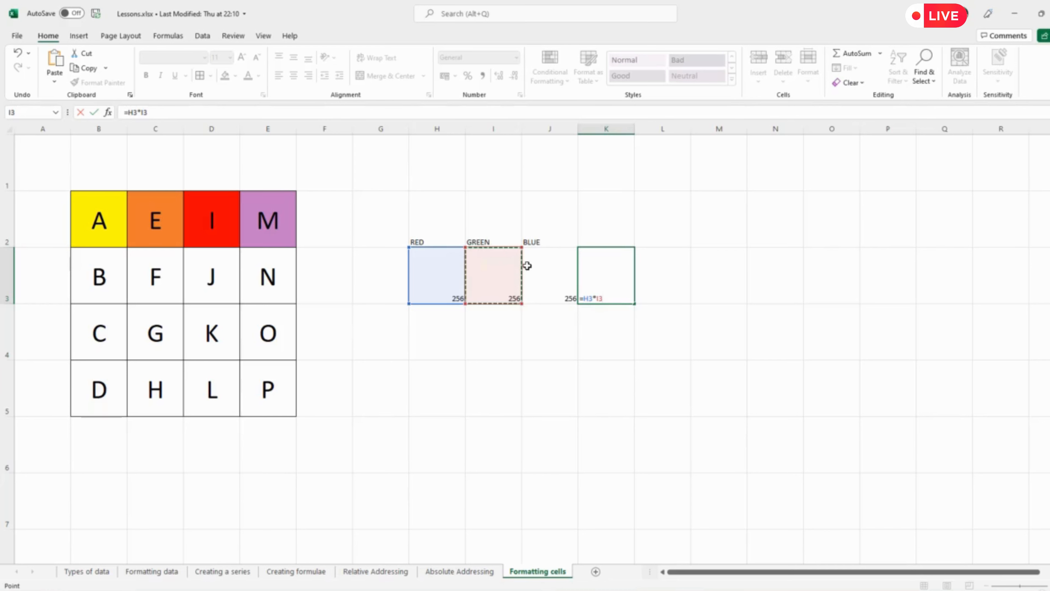
{"action": "type", "text": "*"}
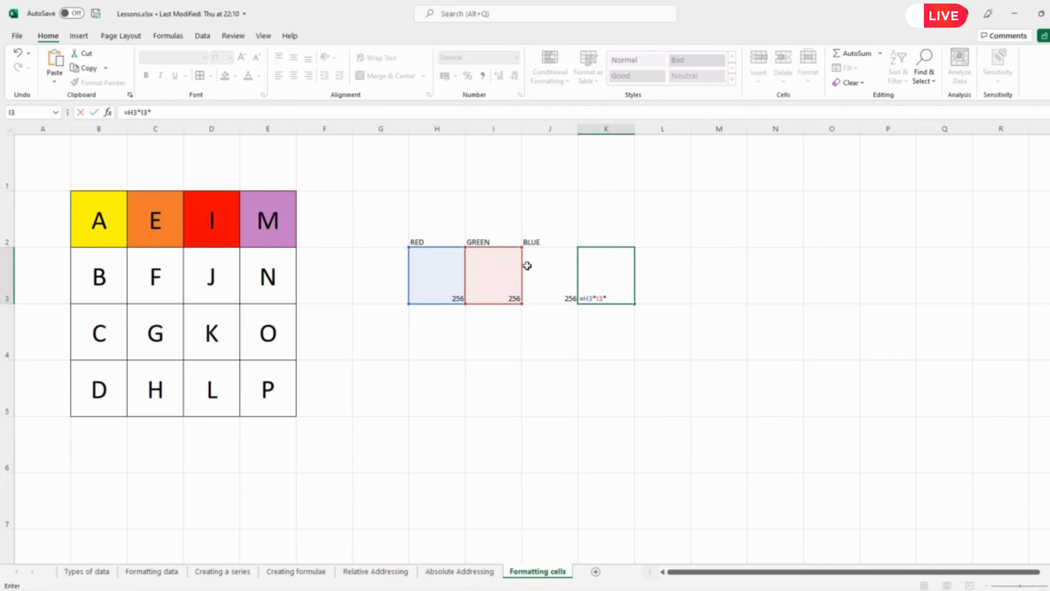
{"action": "left_click", "coordinate": [527, 266]}
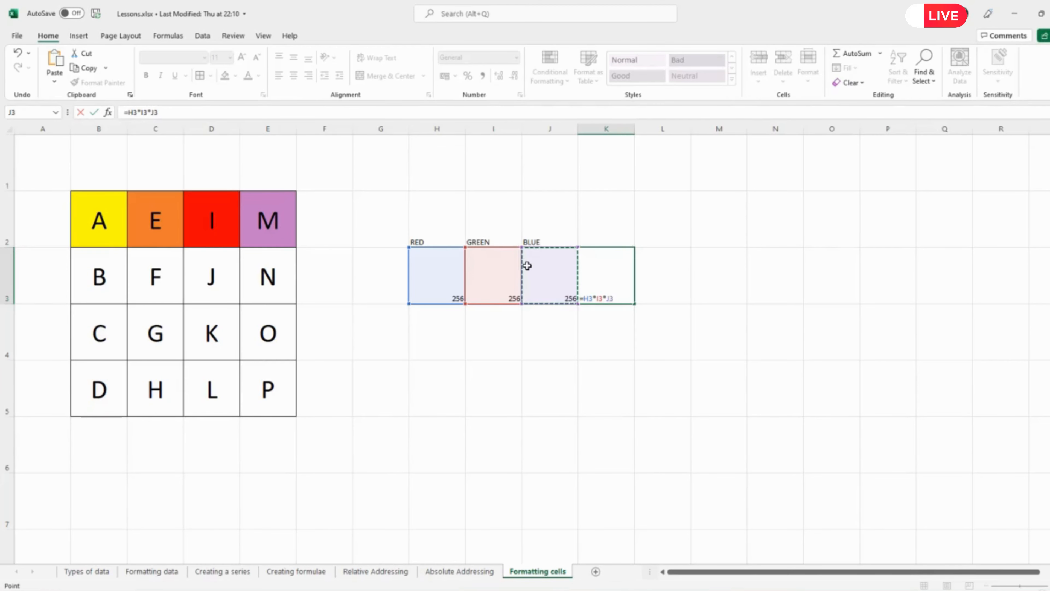
{"action": "key", "text": "Return"}
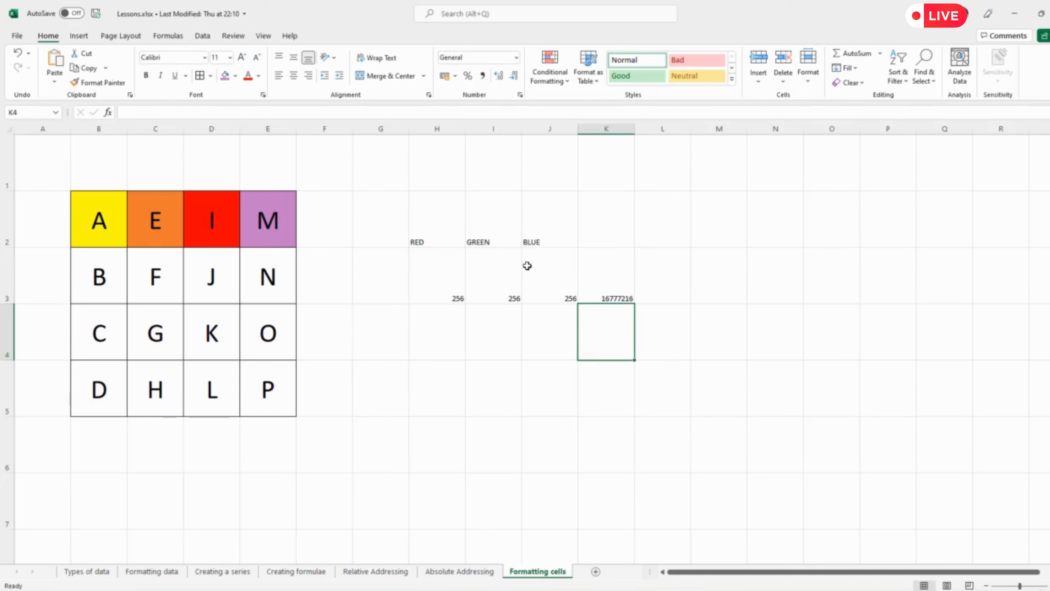
Step: Fill cell B3, which holds the letter B, with the black theme color
{"action": "left_click", "coordinate": [103, 282]}
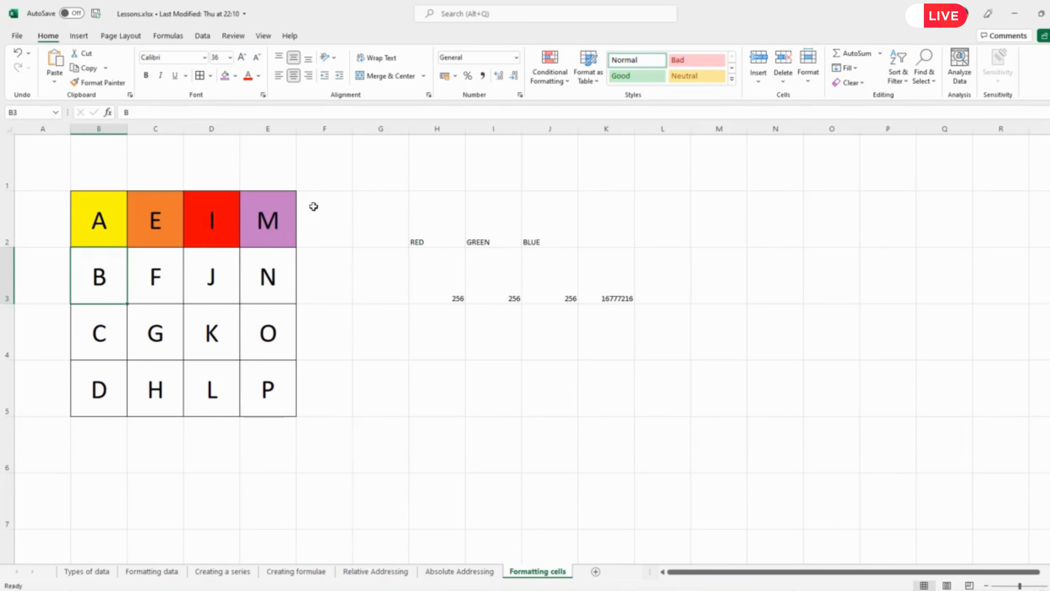
{"action": "left_click", "coordinate": [237, 77]}
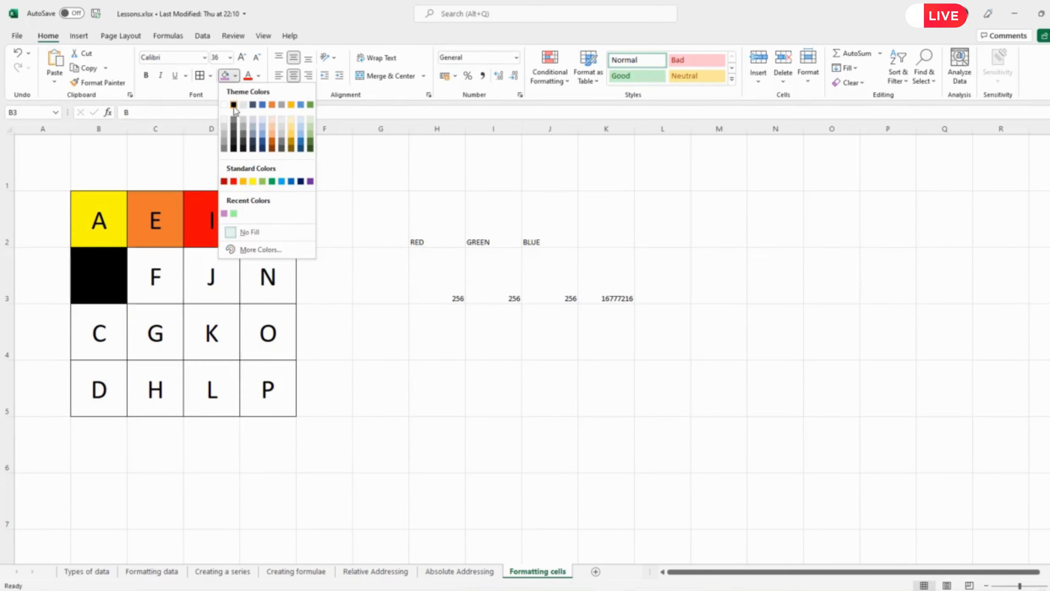
{"action": "left_click", "coordinate": [234, 105]}
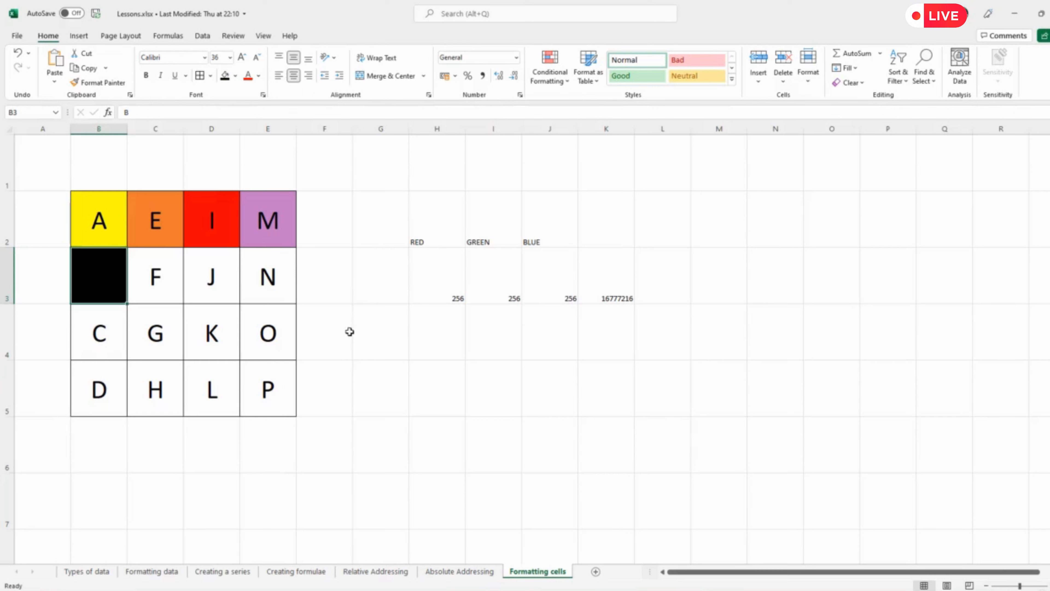
{"action": "left_click", "coordinate": [366, 355]}
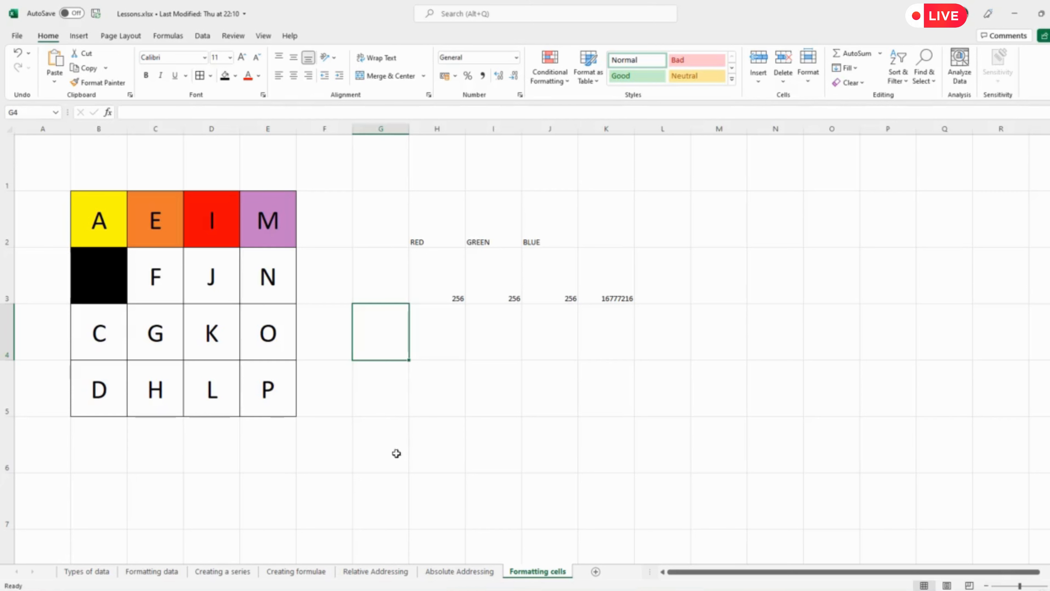
Step: Fill cell C3 with standard red and set its letter F to a red font color
{"action": "left_click", "coordinate": [156, 279]}
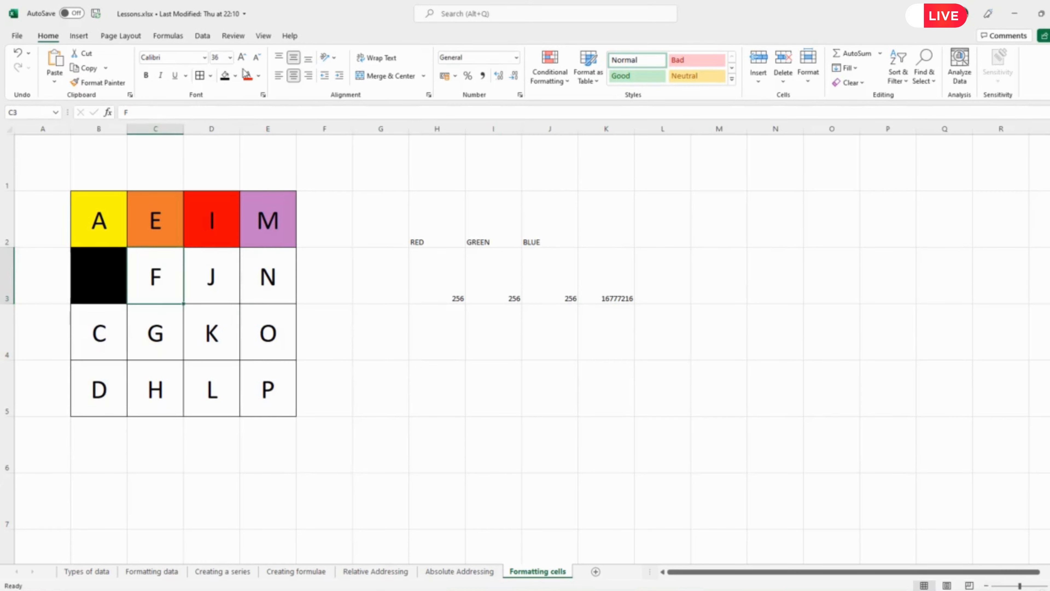
{"action": "left_click", "coordinate": [237, 76]}
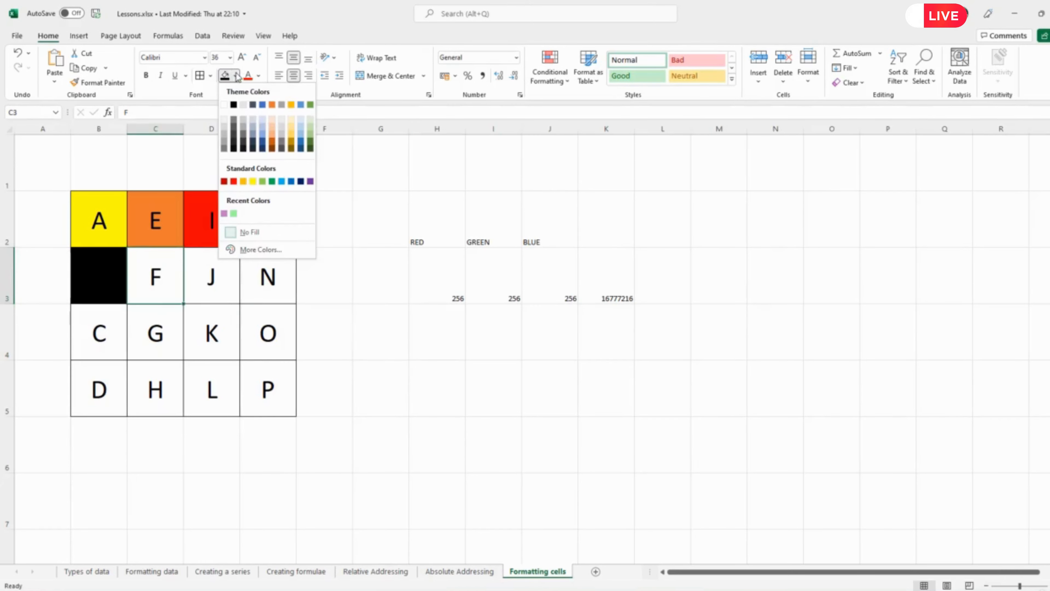
{"action": "left_click", "coordinate": [234, 182]}
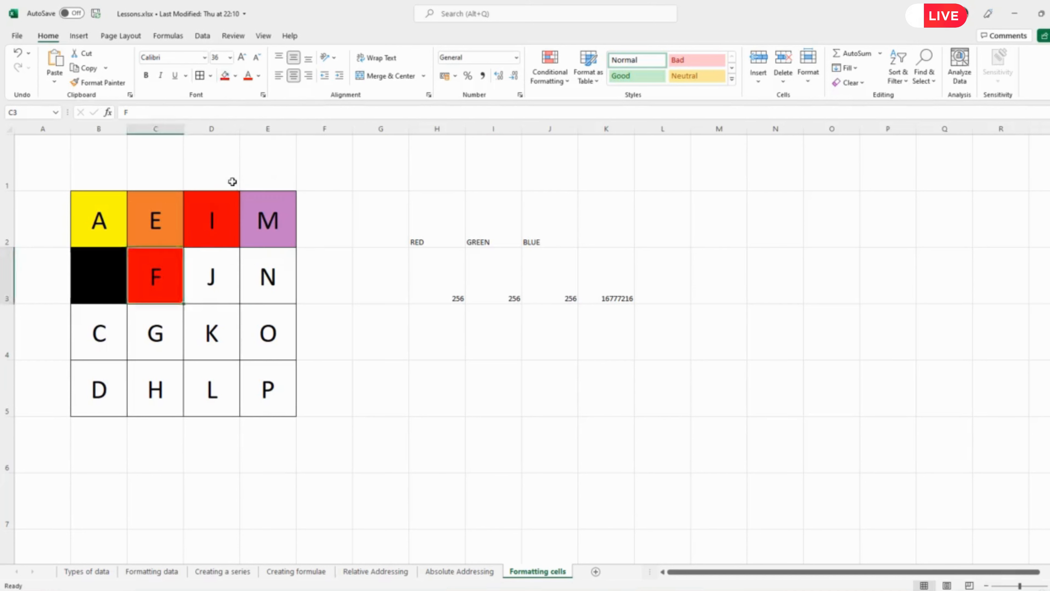
{"action": "left_click", "coordinate": [249, 77]}
{"action": "left_click", "coordinate": [363, 370]}
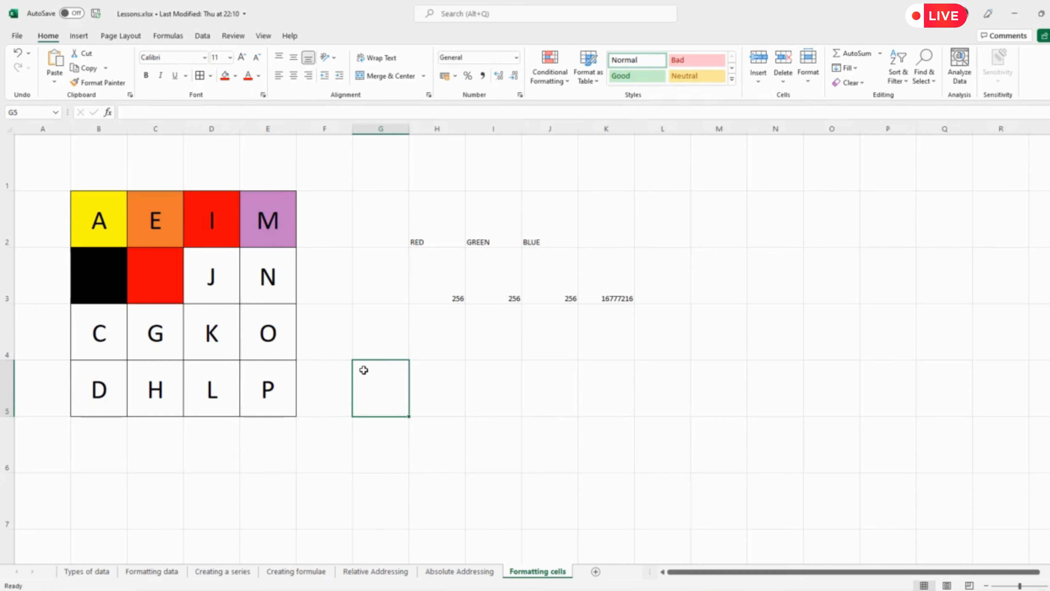
Step: Open the content of the red cell C3 to check that its letter still exists
{"action": "left_click", "coordinate": [163, 283]}
{"action": "left_click", "coordinate": [133, 113]}
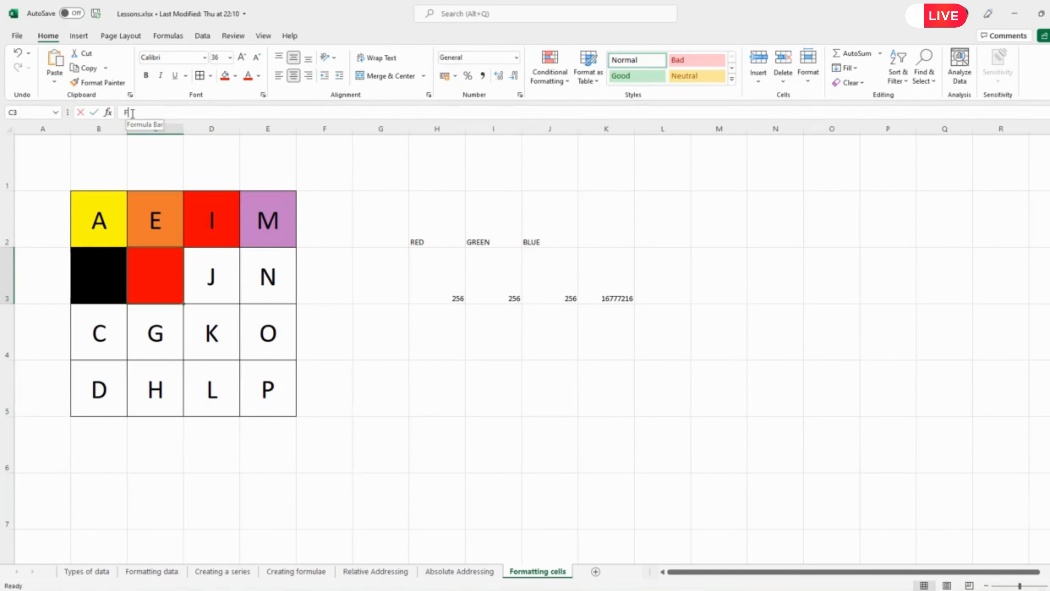